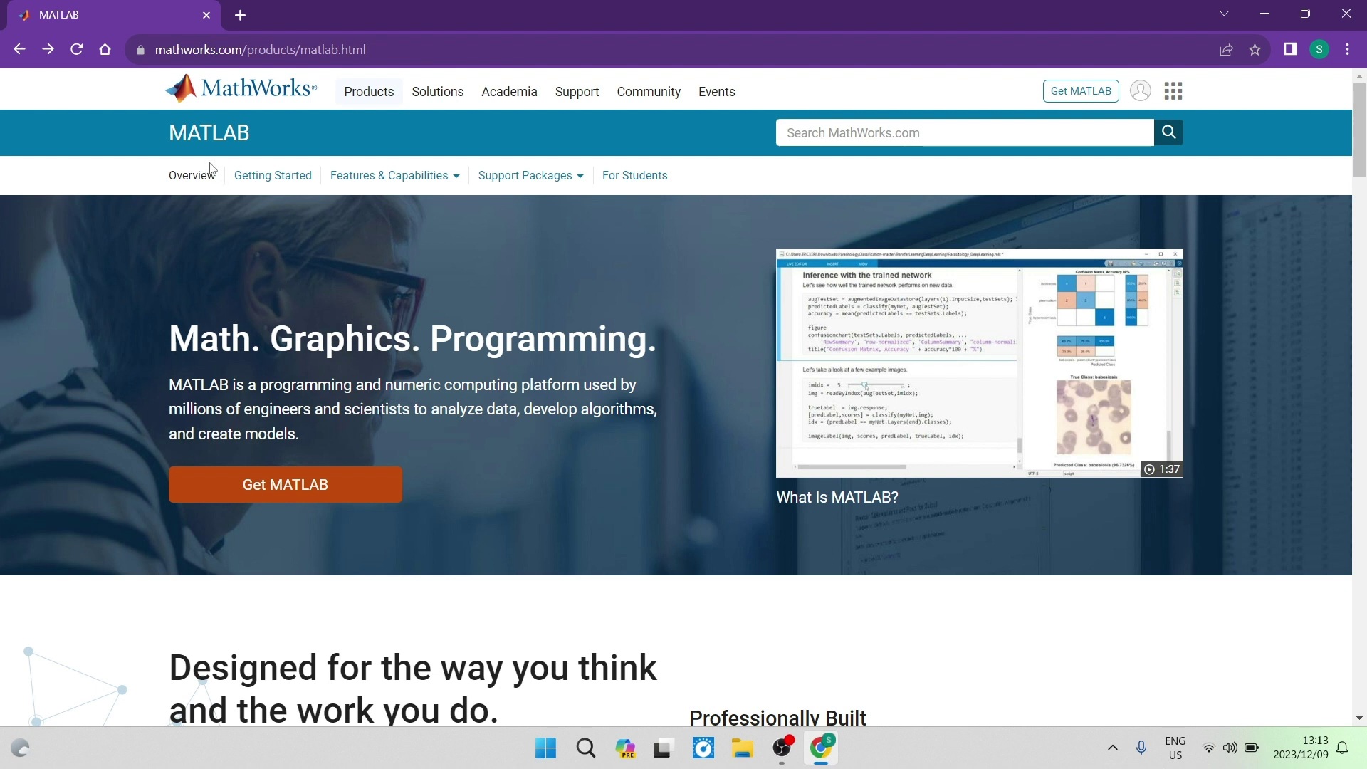
Select the page's web address, then deselect it and return focus to the page
left_click_drag(366, 50, 147, 33)
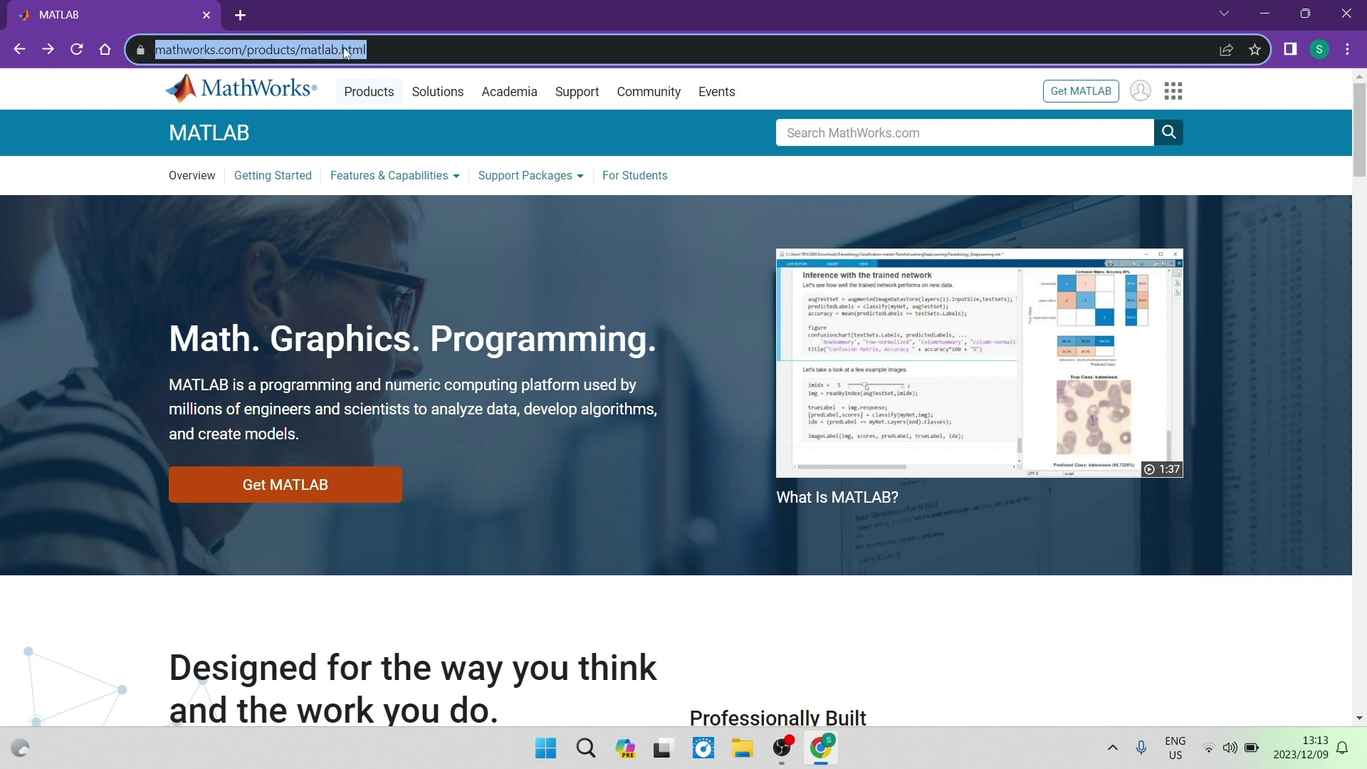
left_click(400, 48)
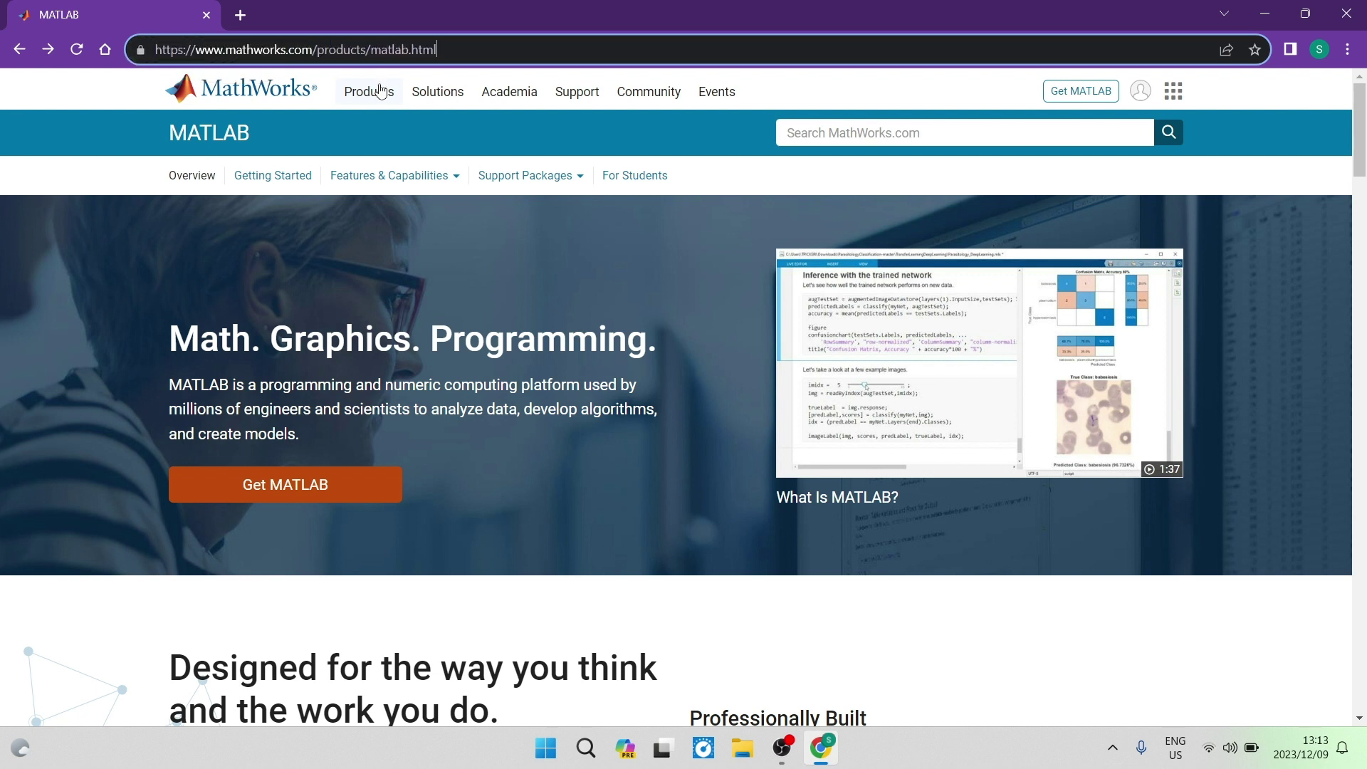
left_click(108, 99)
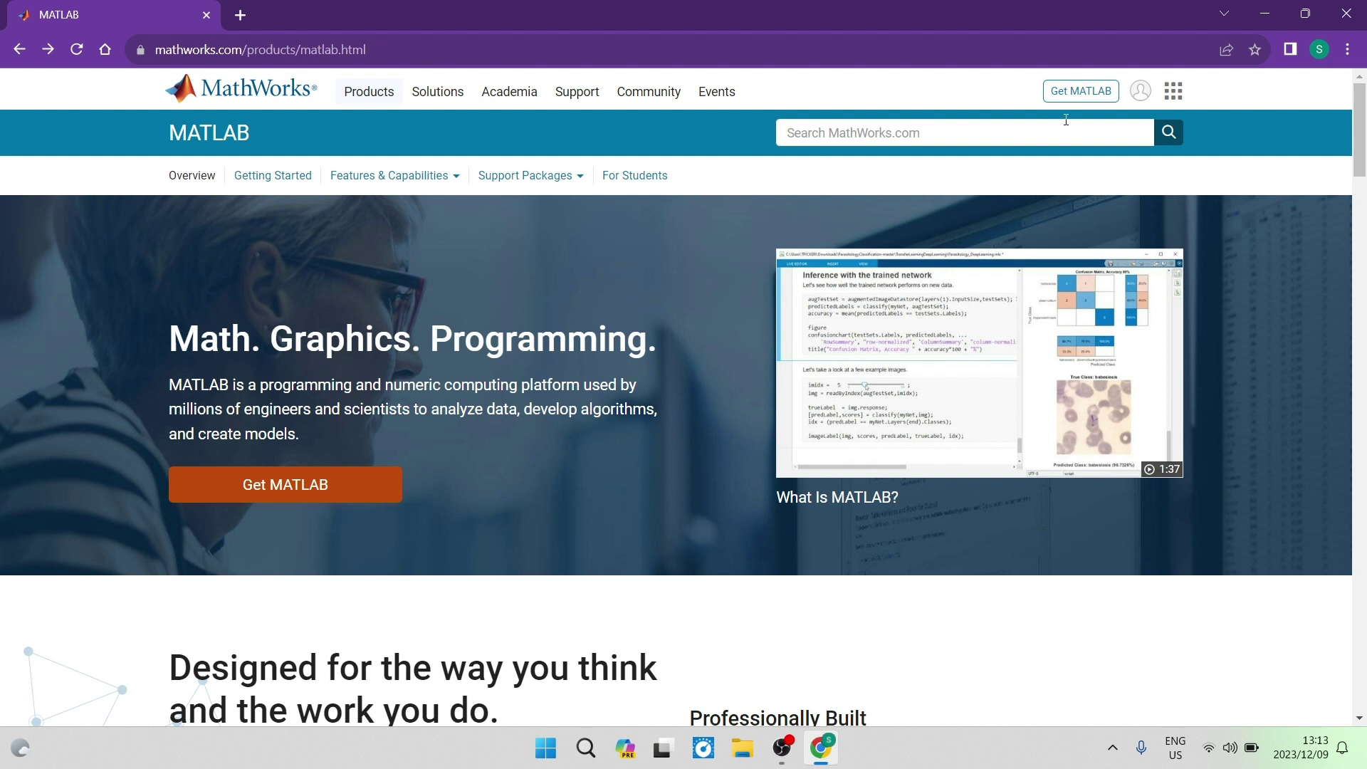
From Get MATLAB, start creating a new account and enter your e-mail address
left_click(1097, 97)
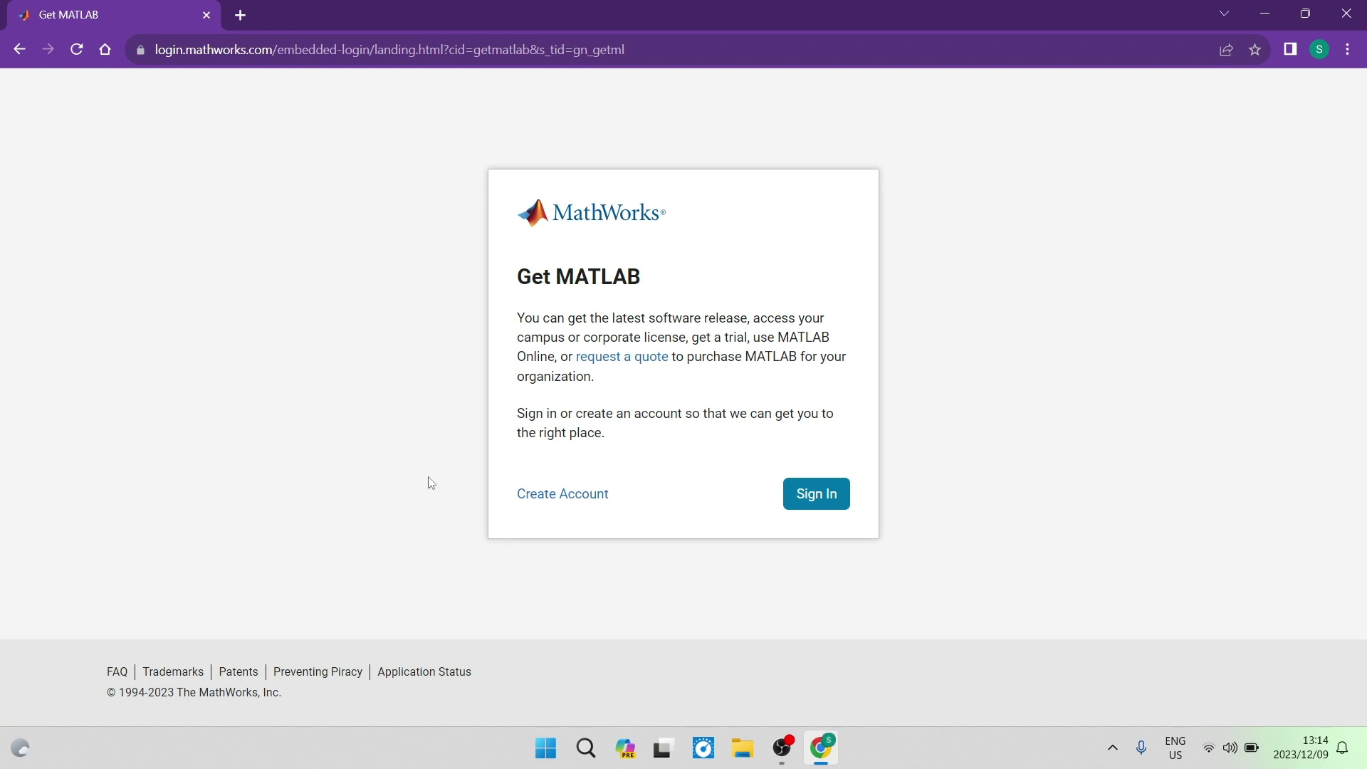
left_click(568, 494)
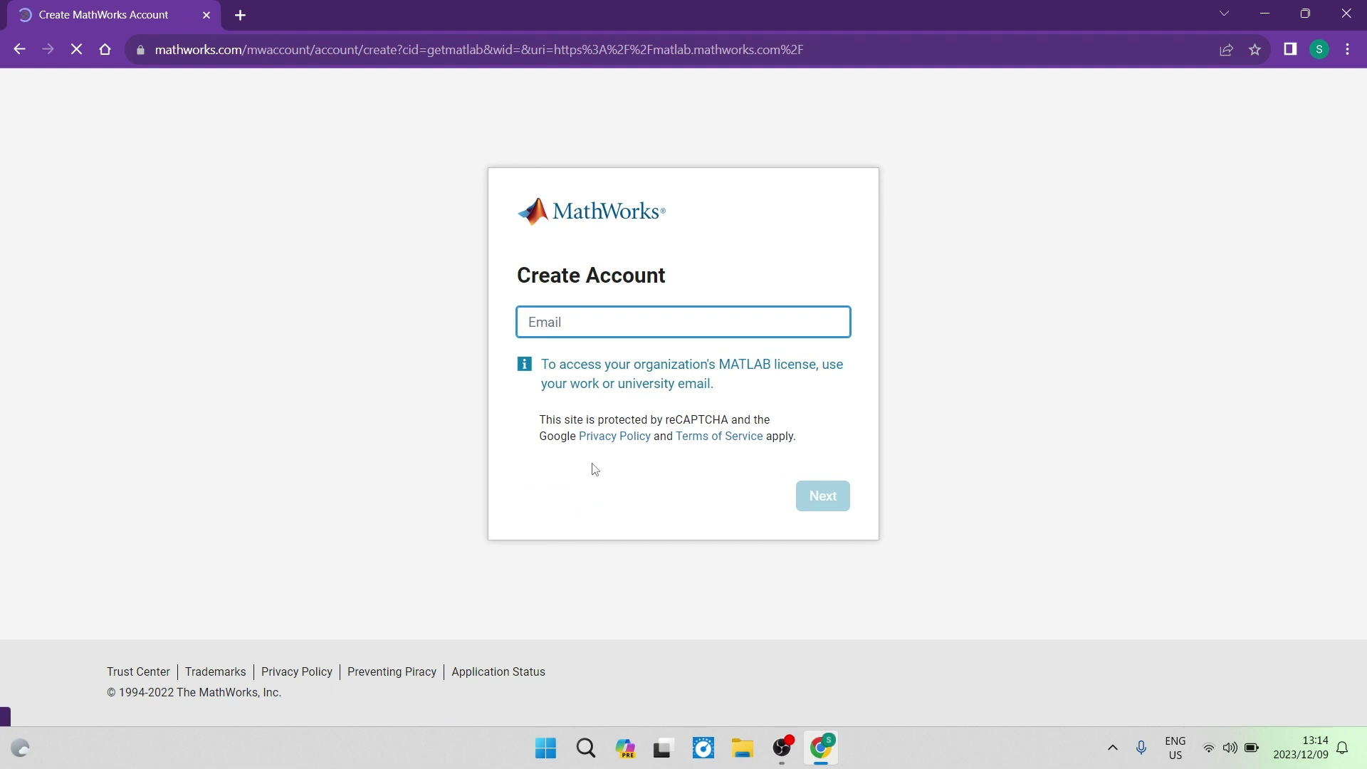
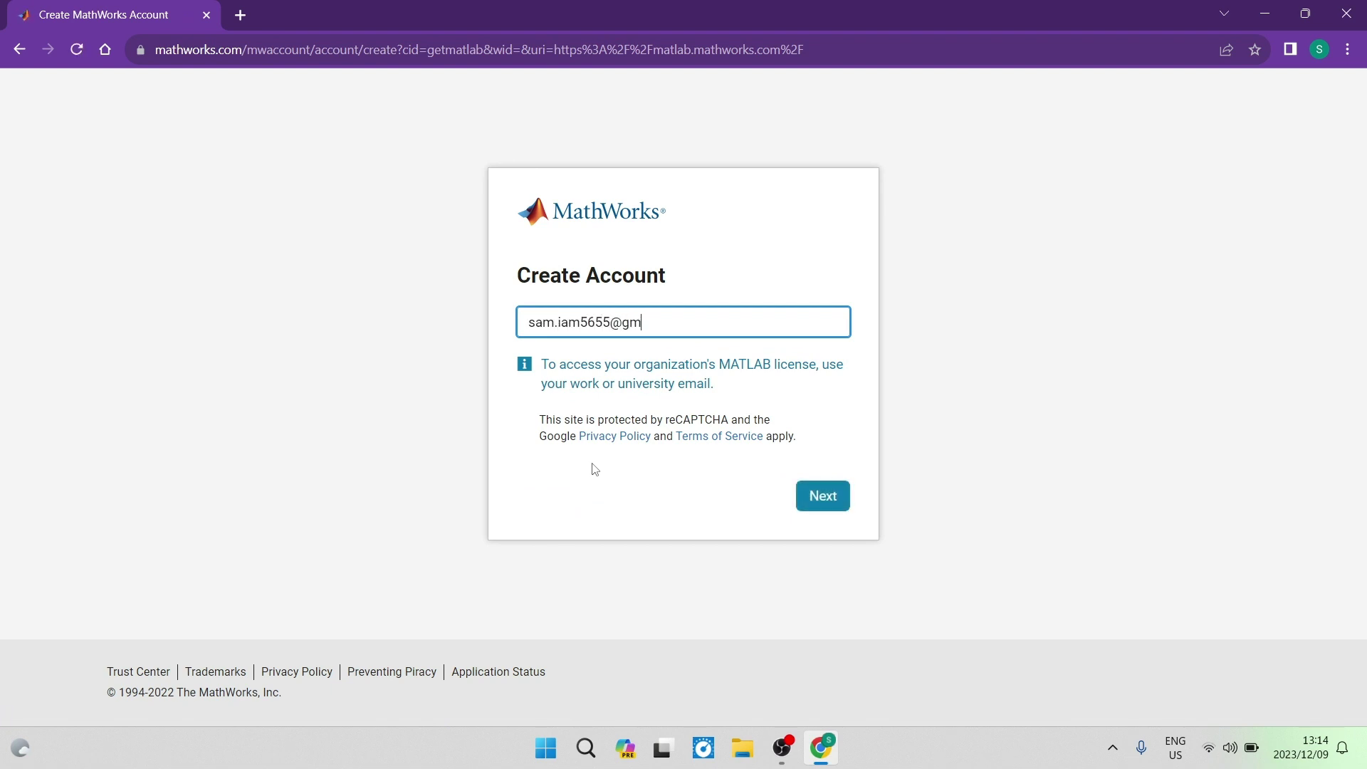
Enter a password meeting the uppercase, lowercase and number rules, then confirm it
left_click(823, 497)
type("S")
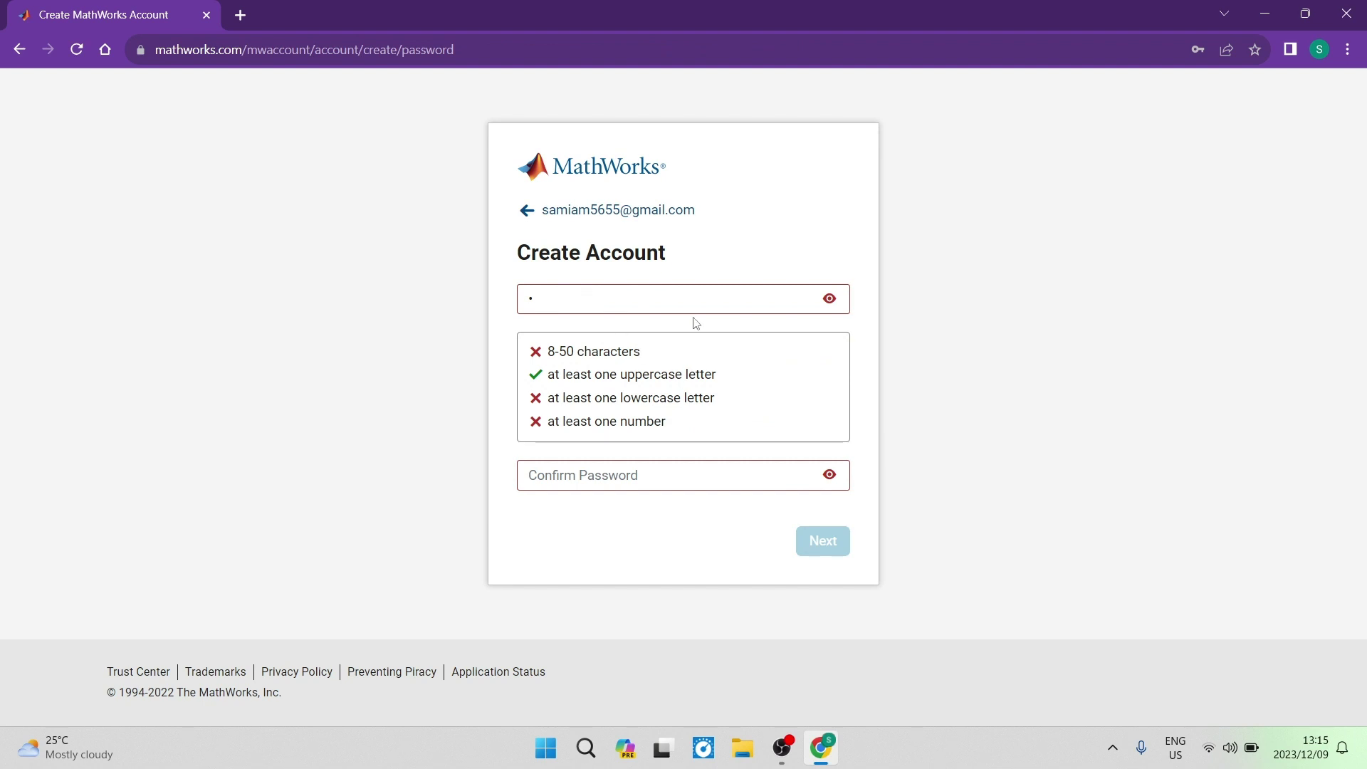
left_click_drag(726, 377, 602, 376)
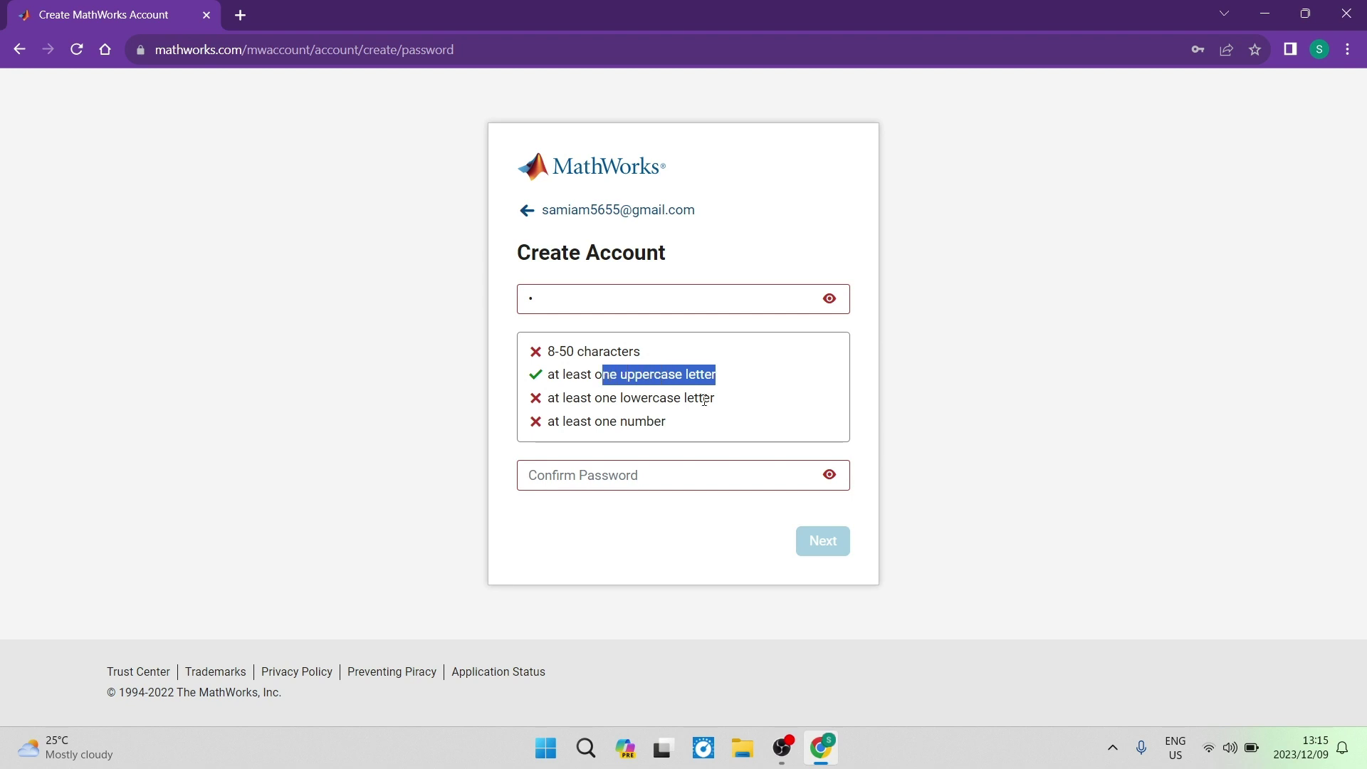
left_click_drag(738, 408, 579, 398)
left_click_drag(690, 423, 548, 420)
left_click(595, 311)
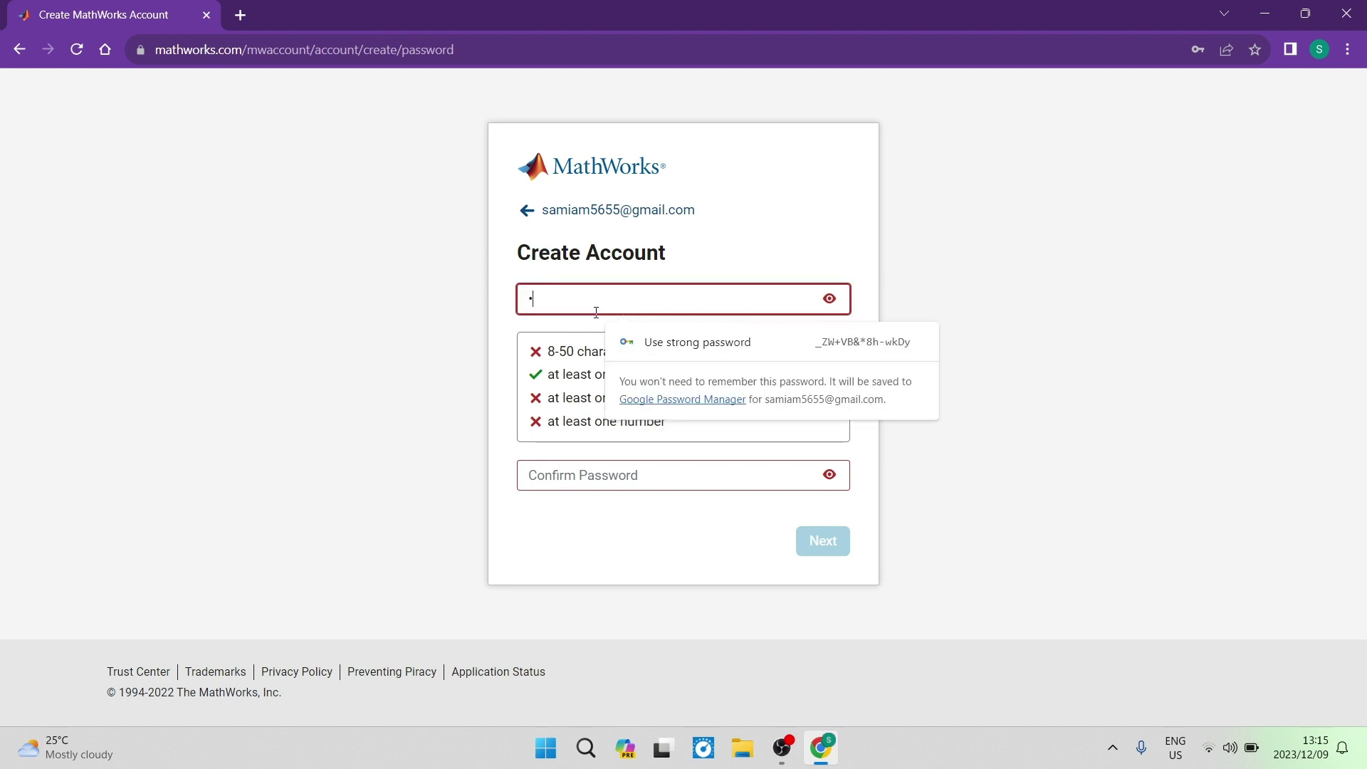
left_click(616, 475)
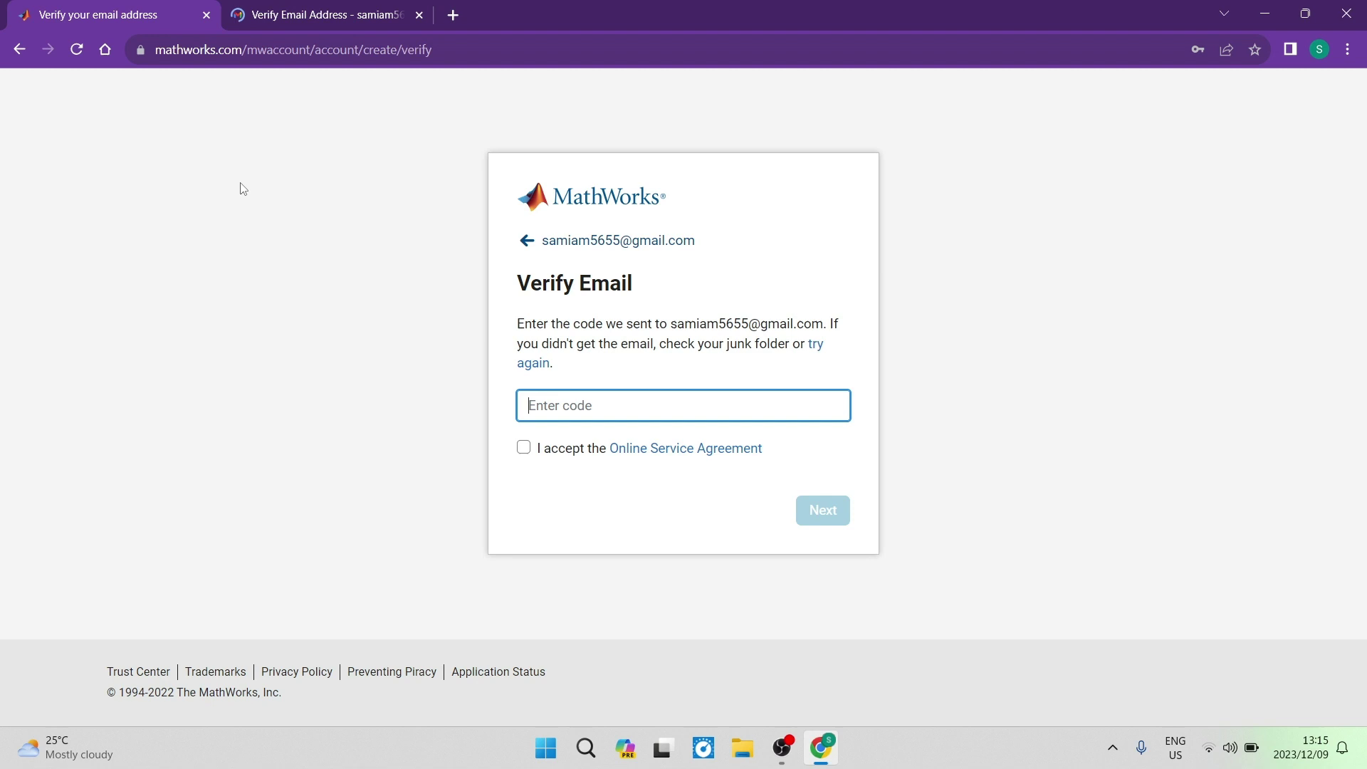
Review the Verify Email instructions and focus the verification code field
left_click_drag(640, 291, 462, 288)
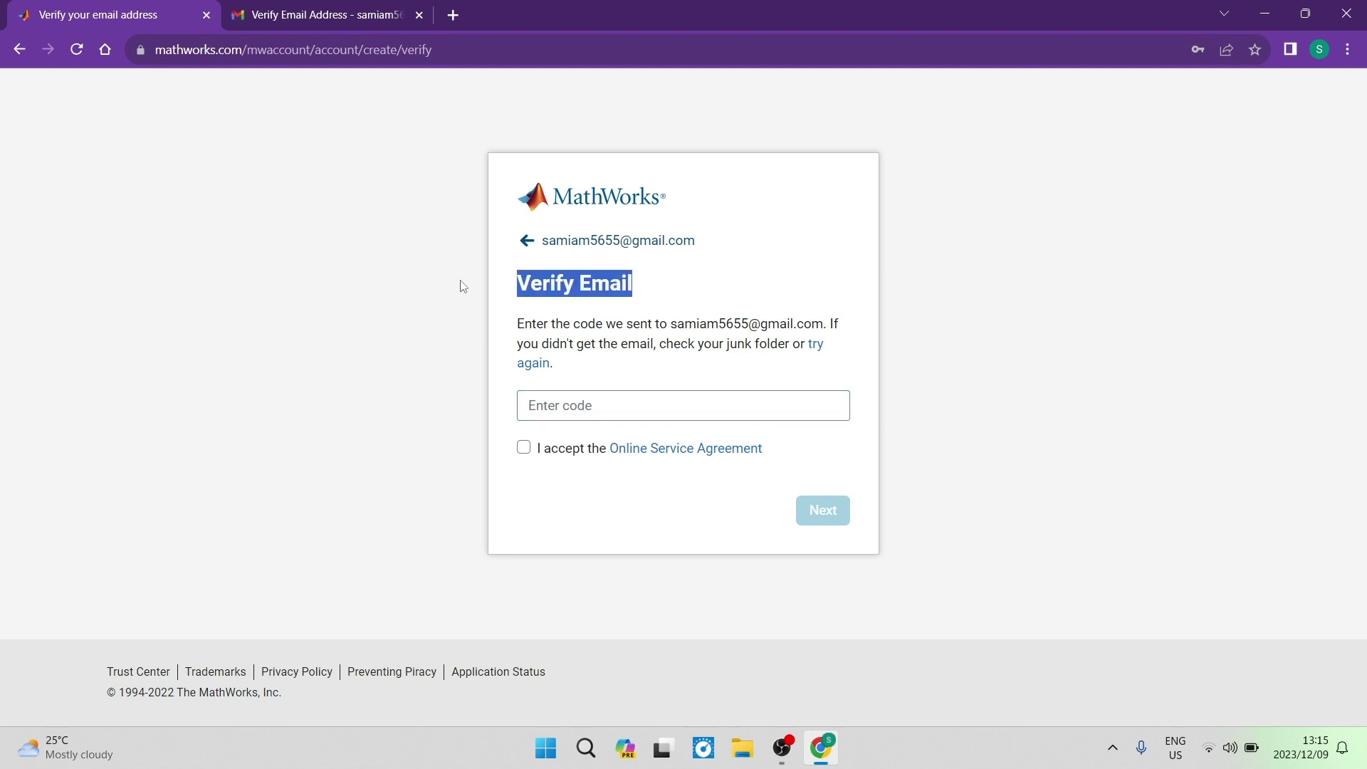
left_click_drag(519, 325, 717, 368)
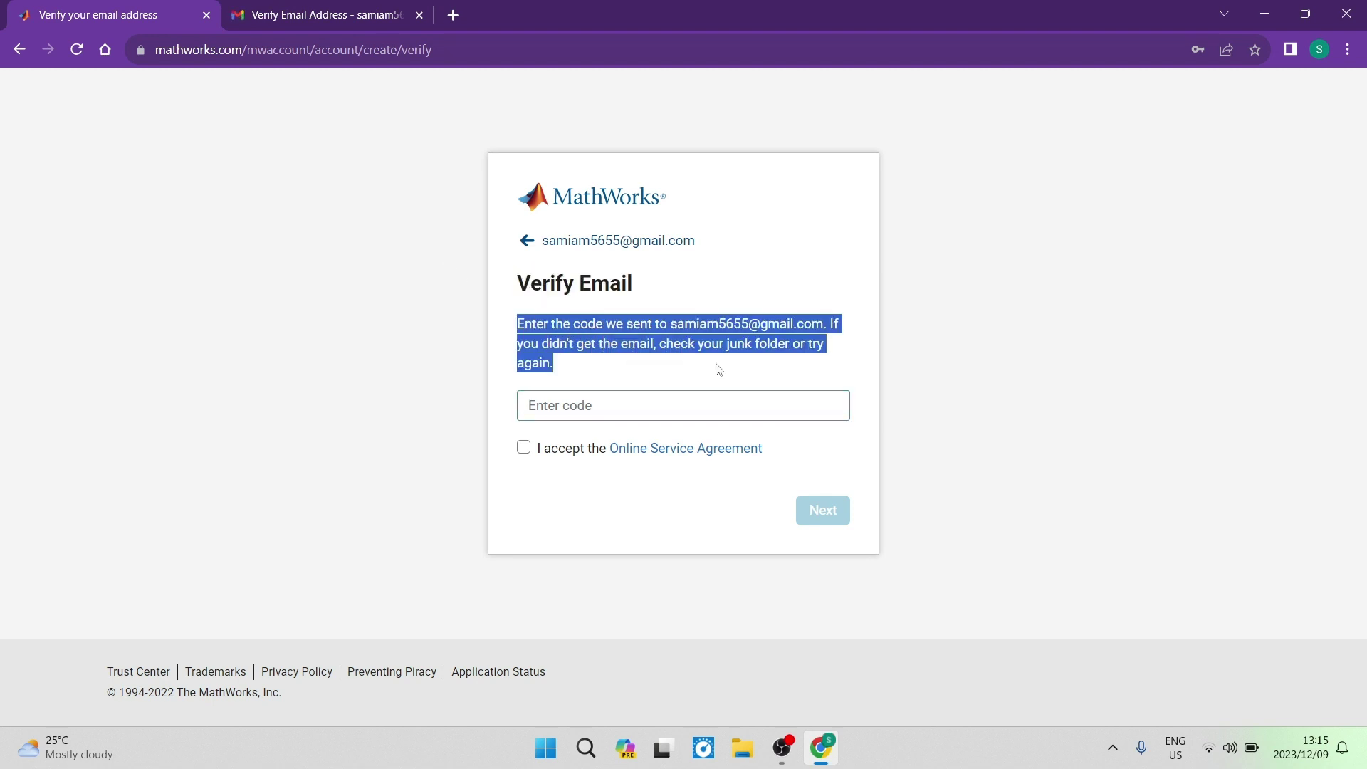
left_click(622, 402)
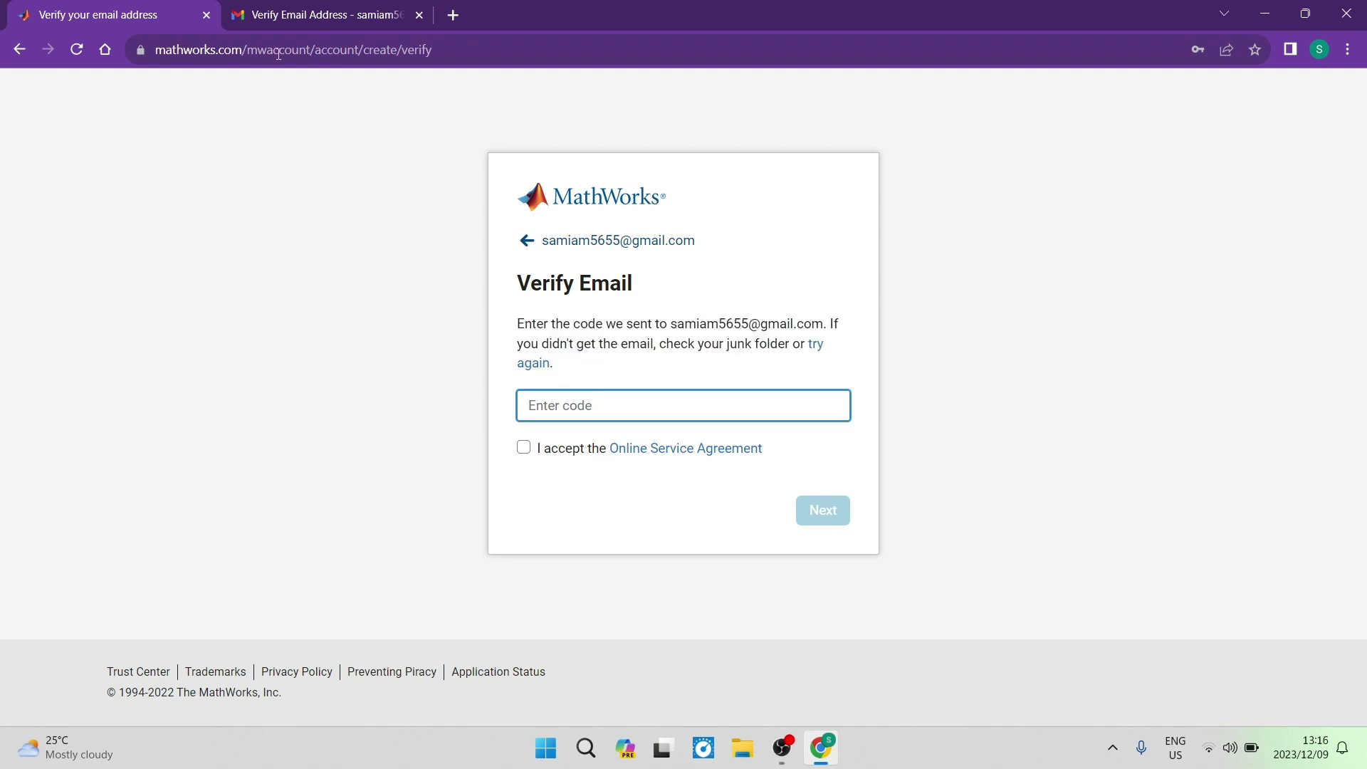
Copy the verification code from MathWorks' Verify Email Address message in Gmail
left_click(339, 13)
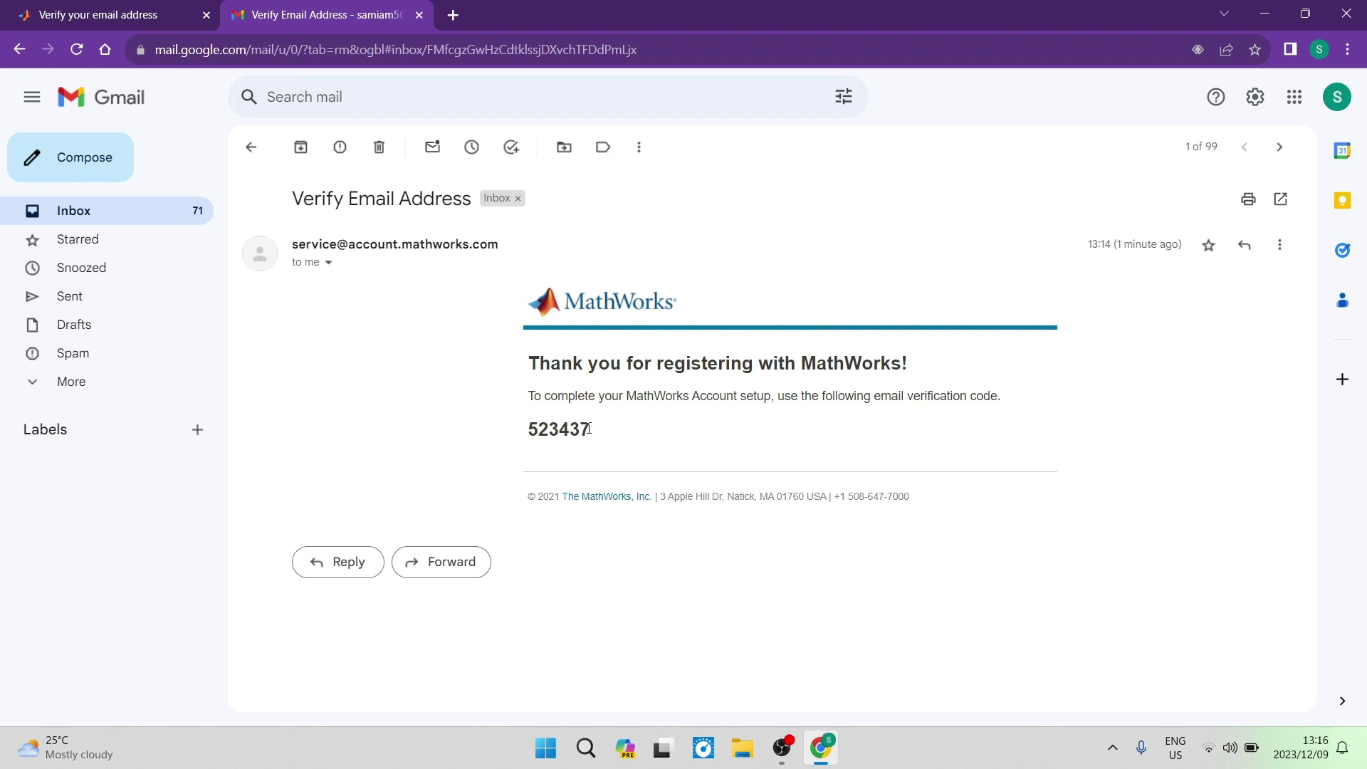
left_click_drag(589, 429, 532, 432)
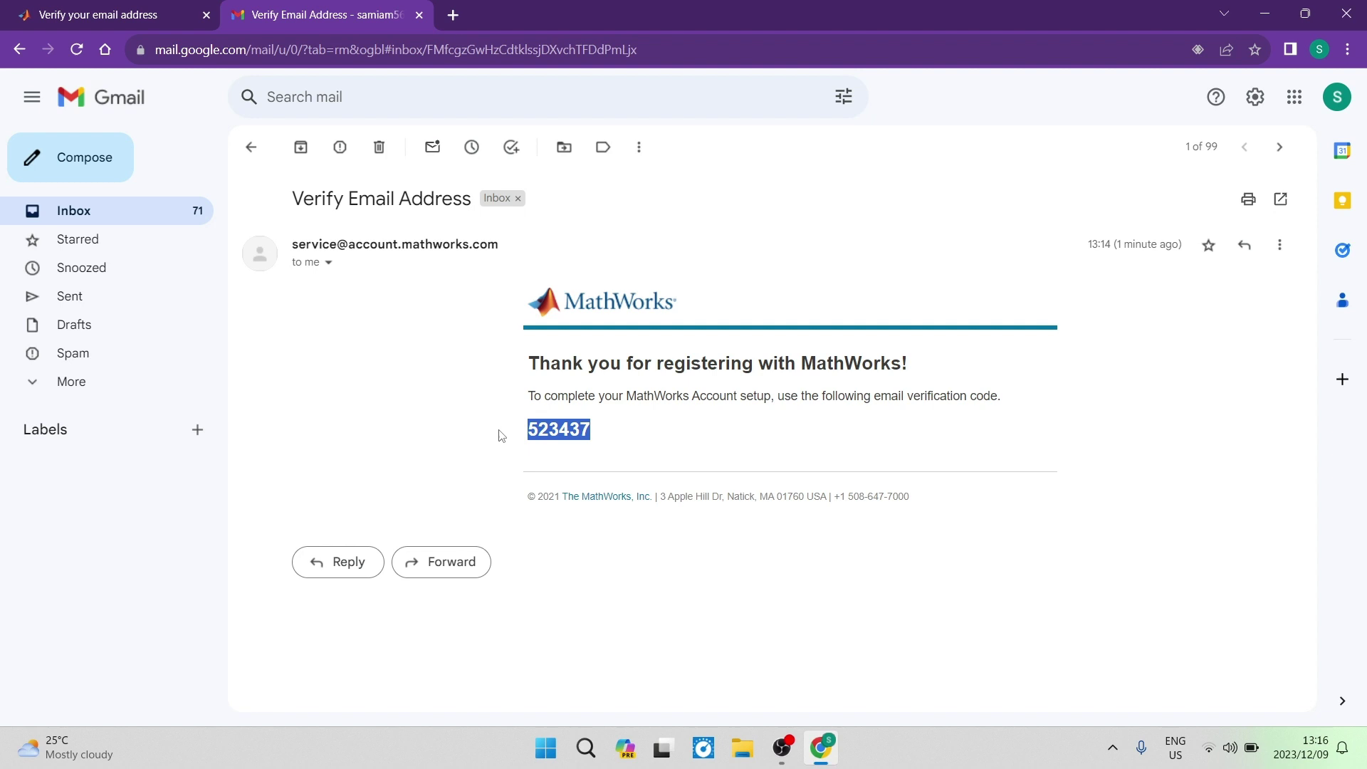
right_click(553, 426)
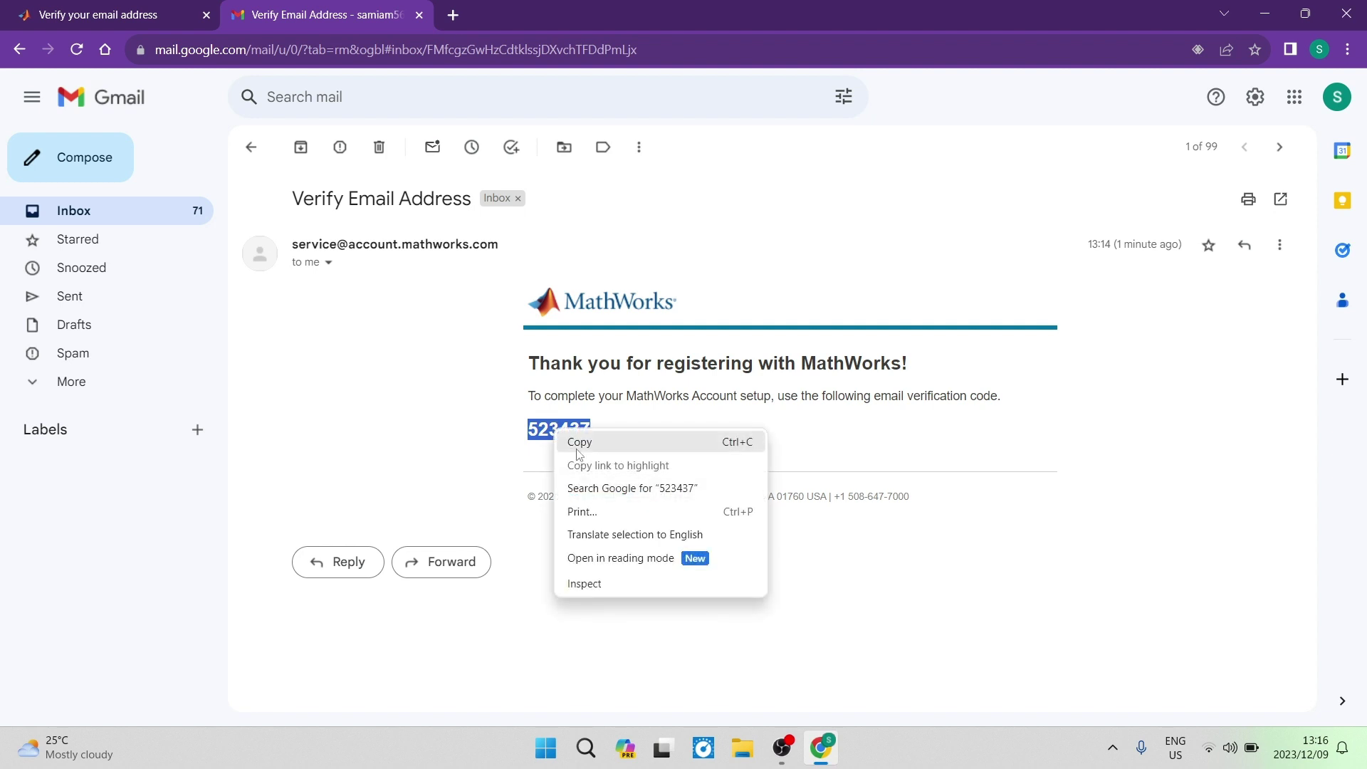
left_click(576, 445)
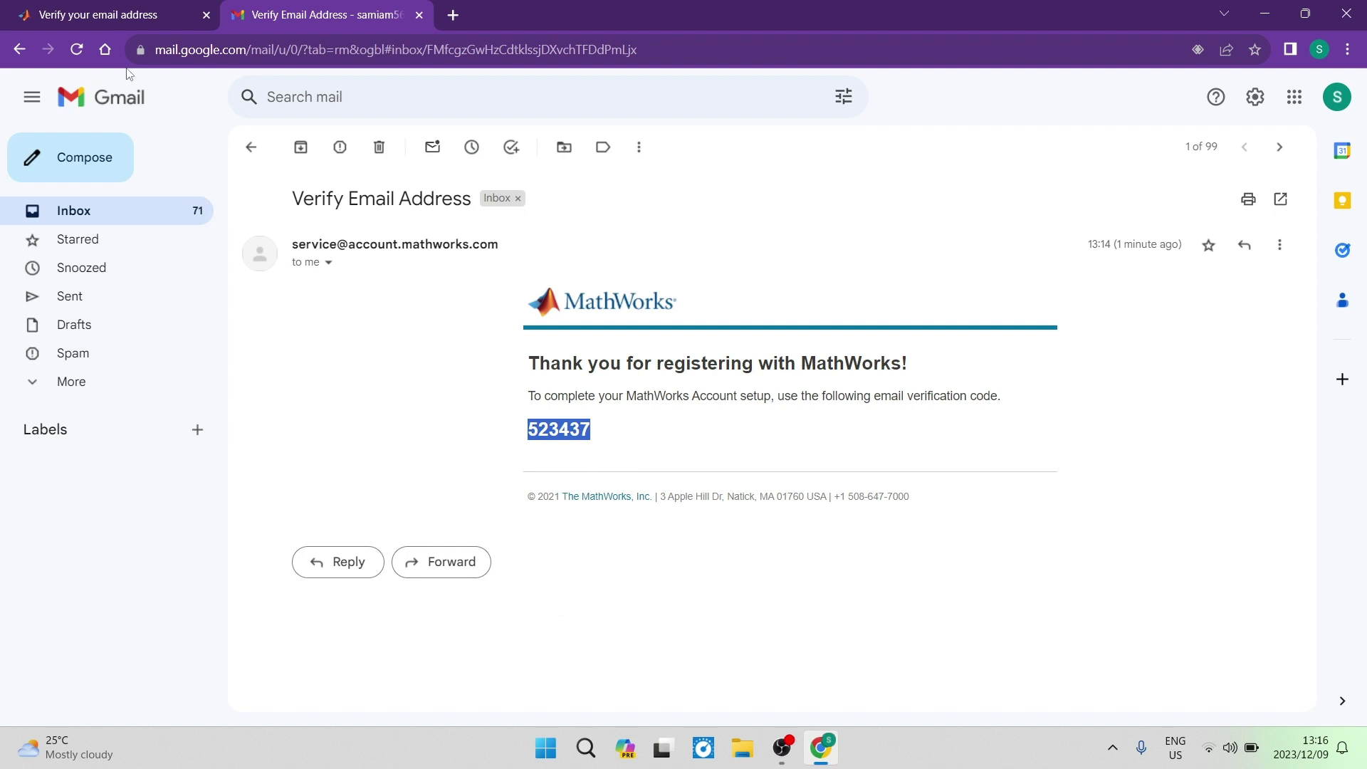
Paste the copied code, tick the Online Service Agreement checkbox, and submit the verification
left_click(109, 15)
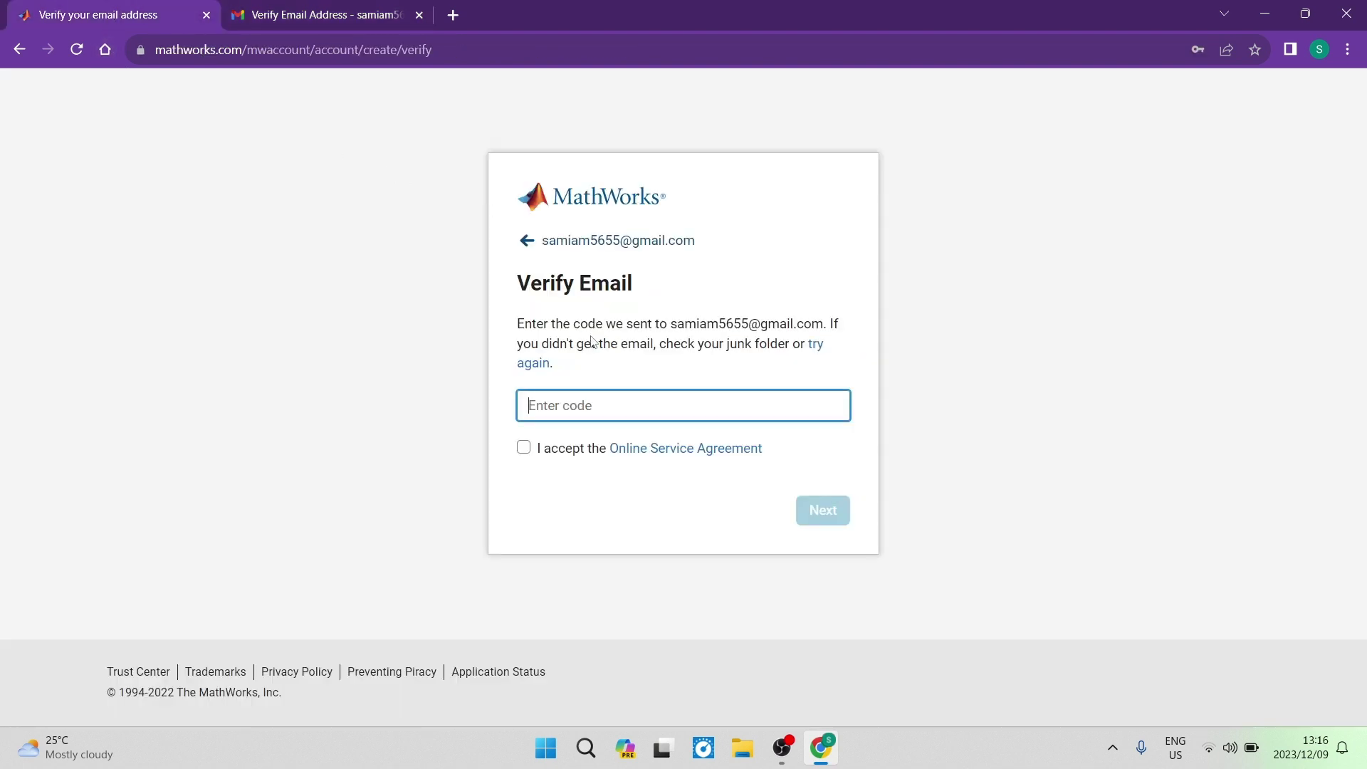
right_click(631, 419)
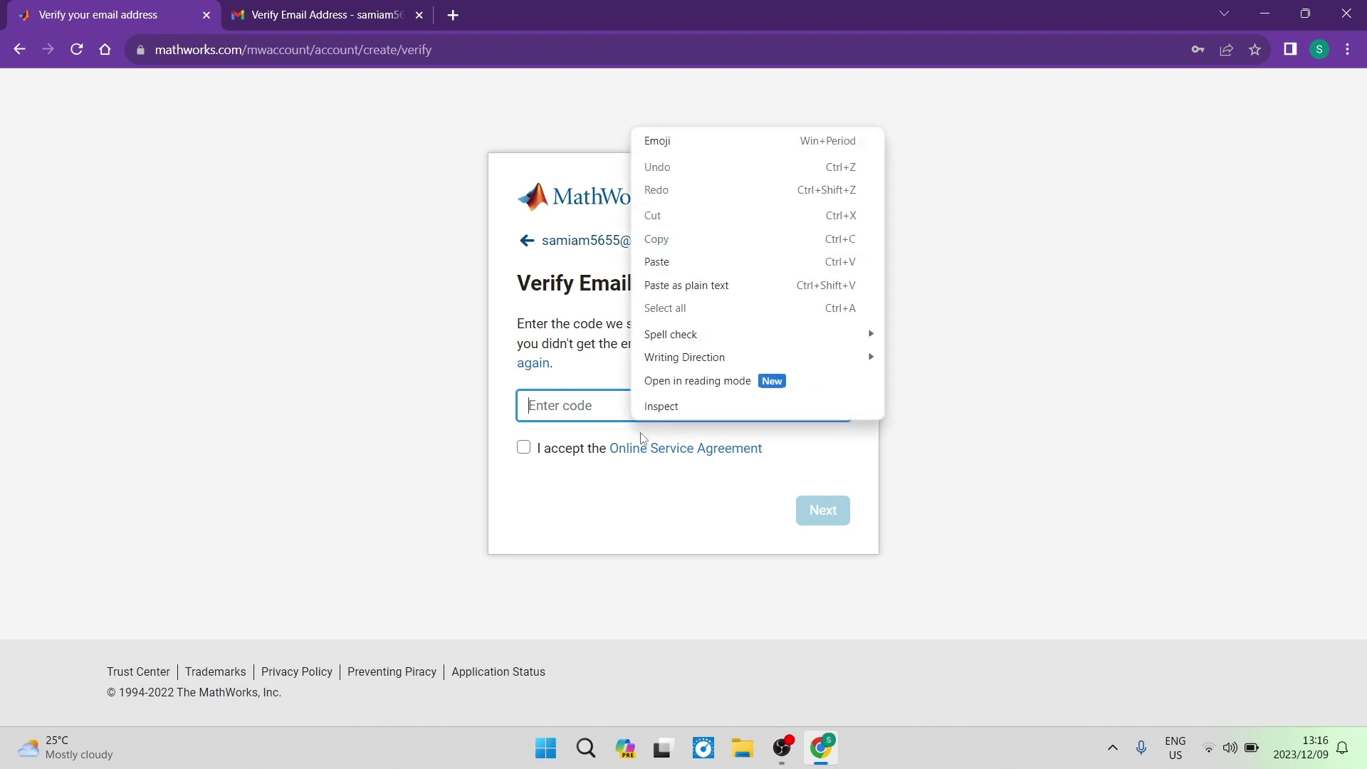
left_click(667, 264)
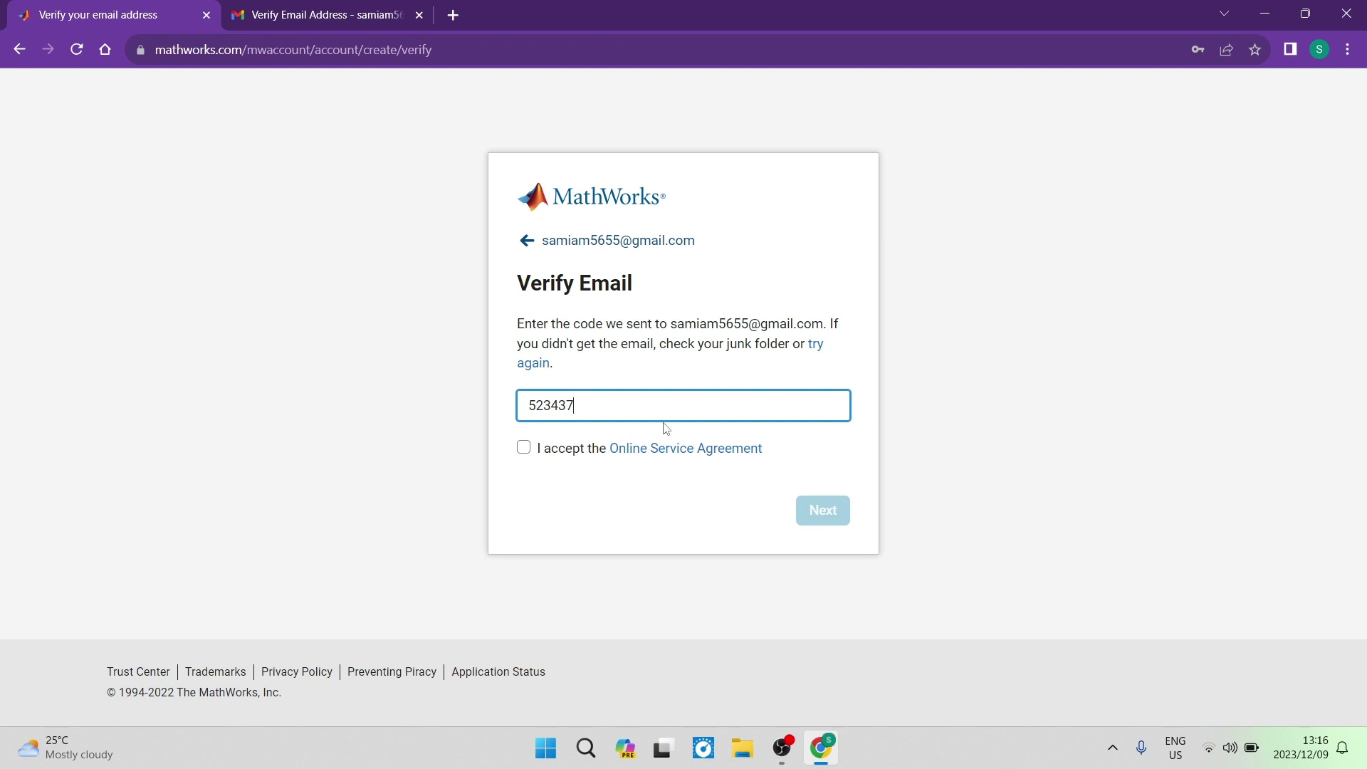
left_click(524, 447)
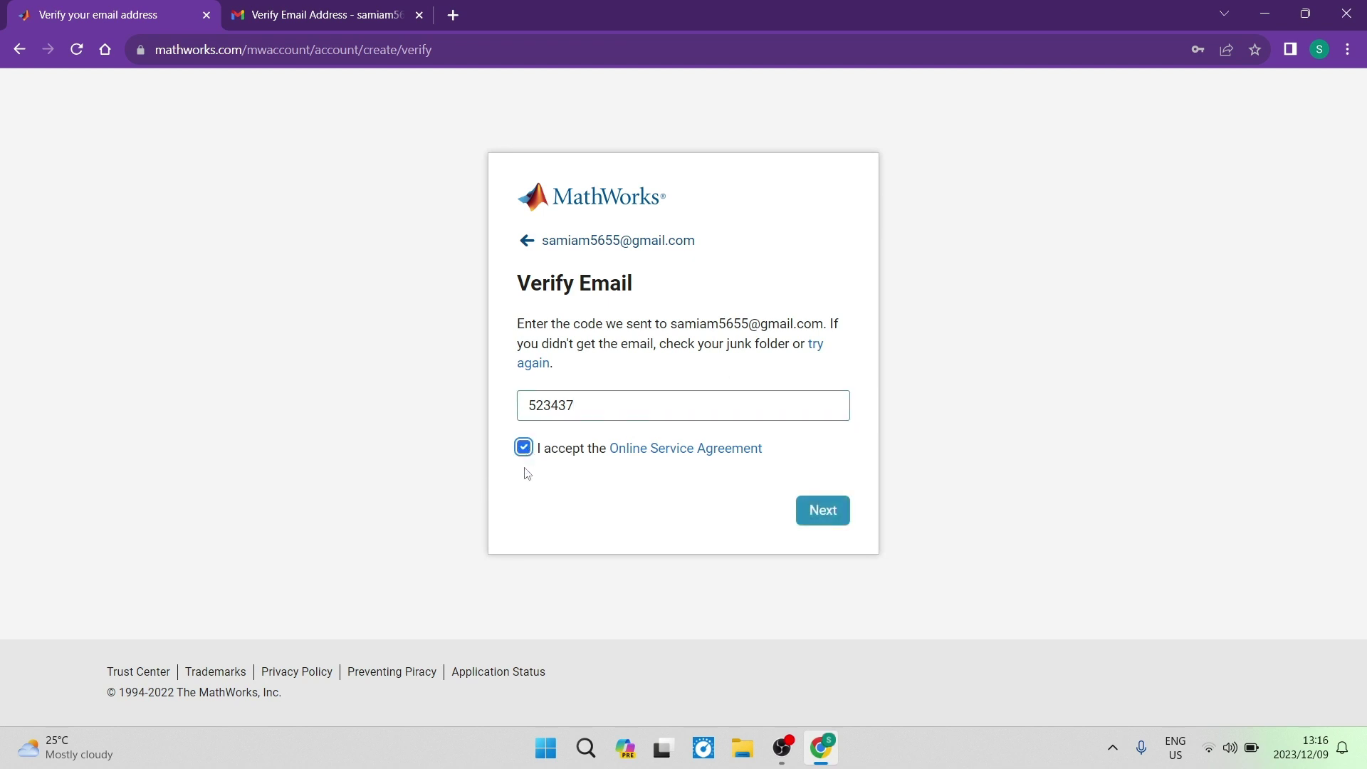
left_click_drag(788, 449, 424, 447)
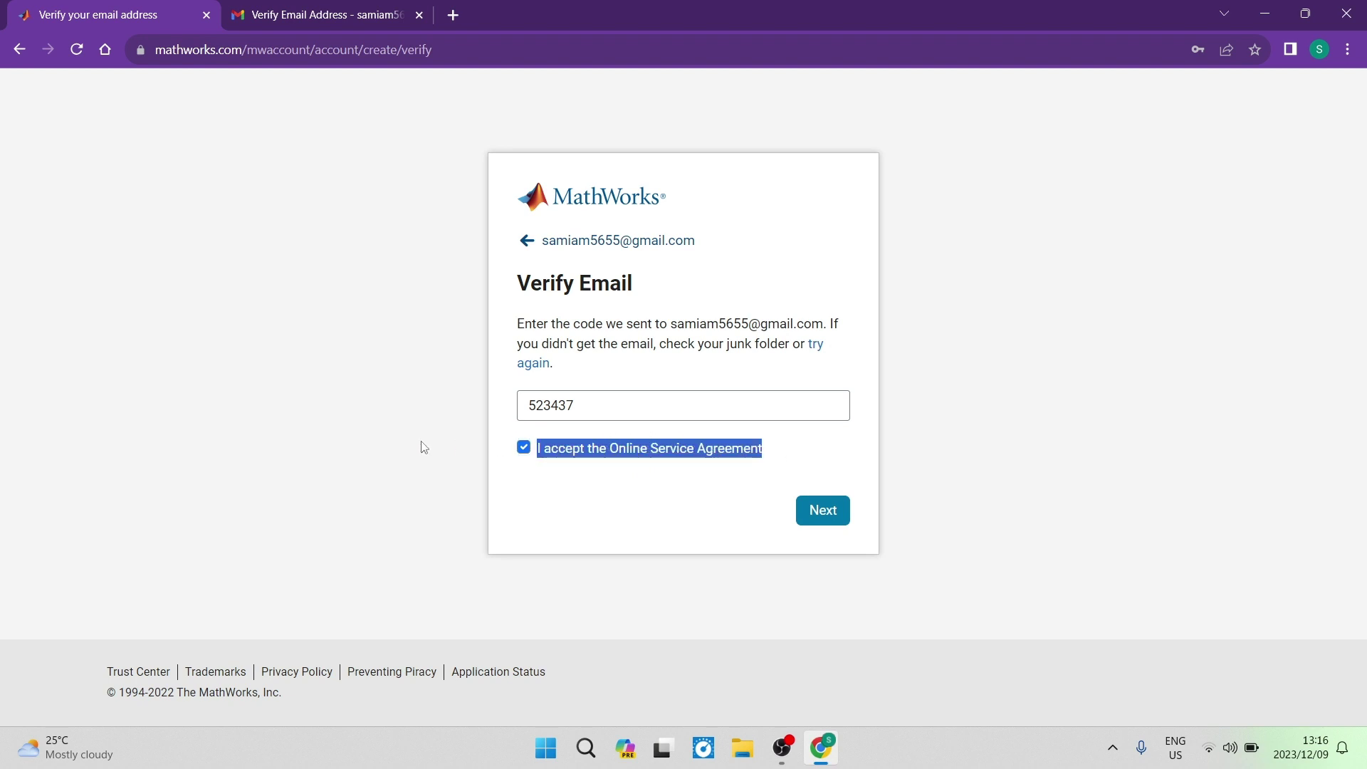
left_click(671, 506)
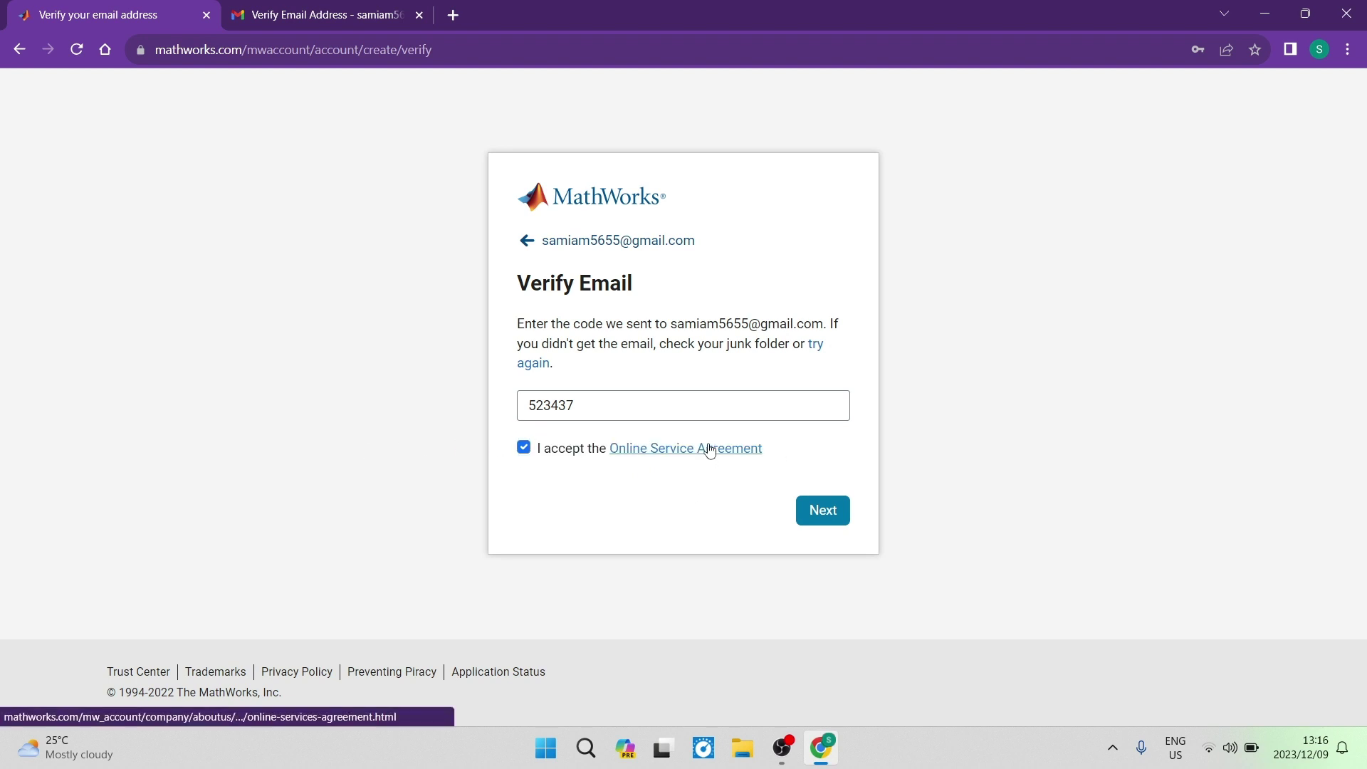
left_click(818, 512)
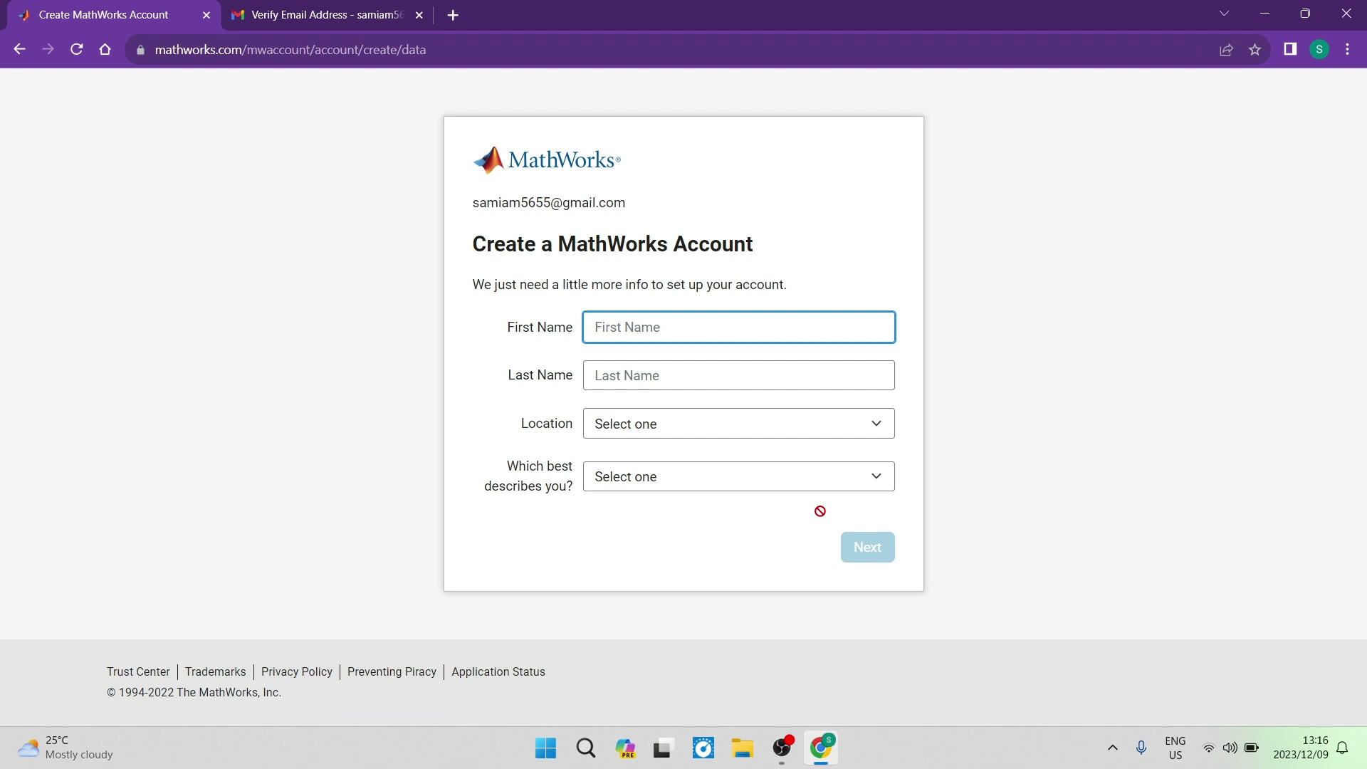
Enter the account holder's first name and last name
left_click(706, 327)
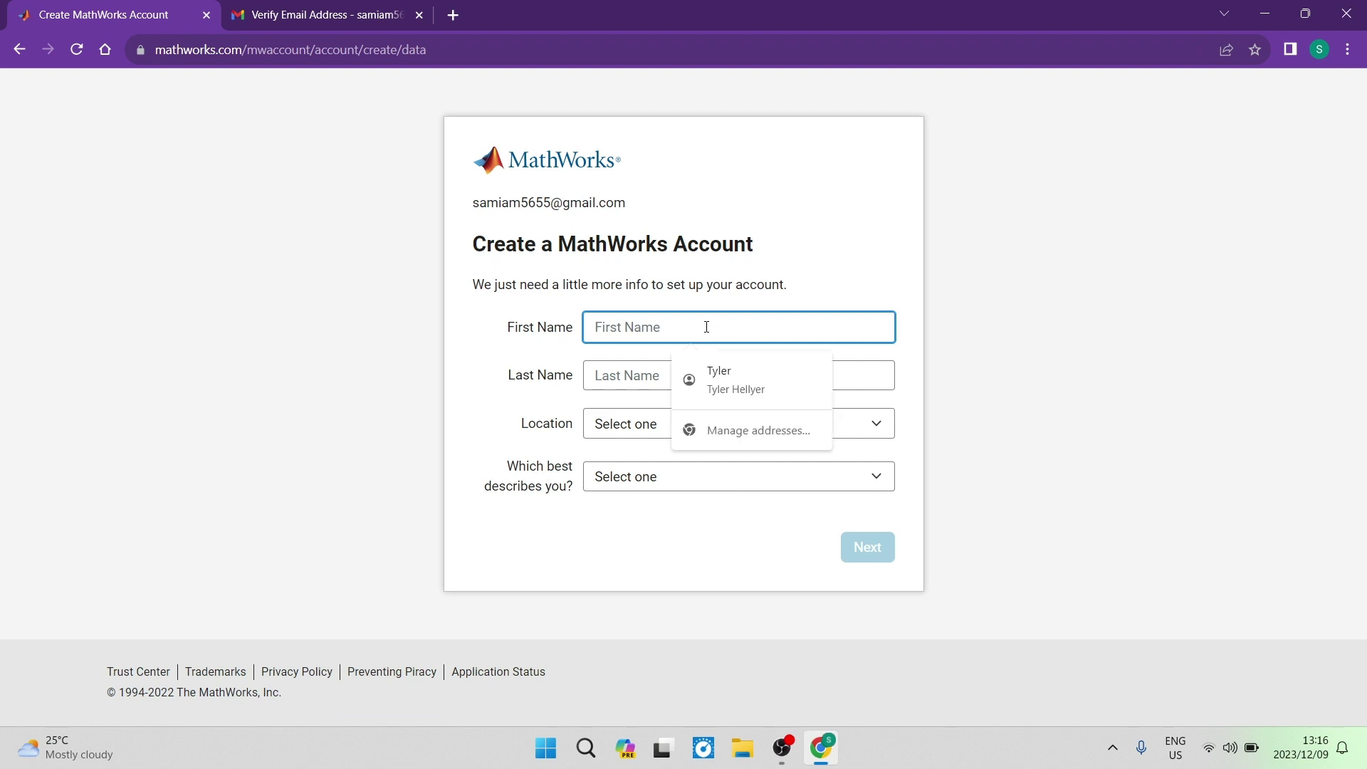
type("Sam")
key("Caps_Lock")
key("Caps_Lock")
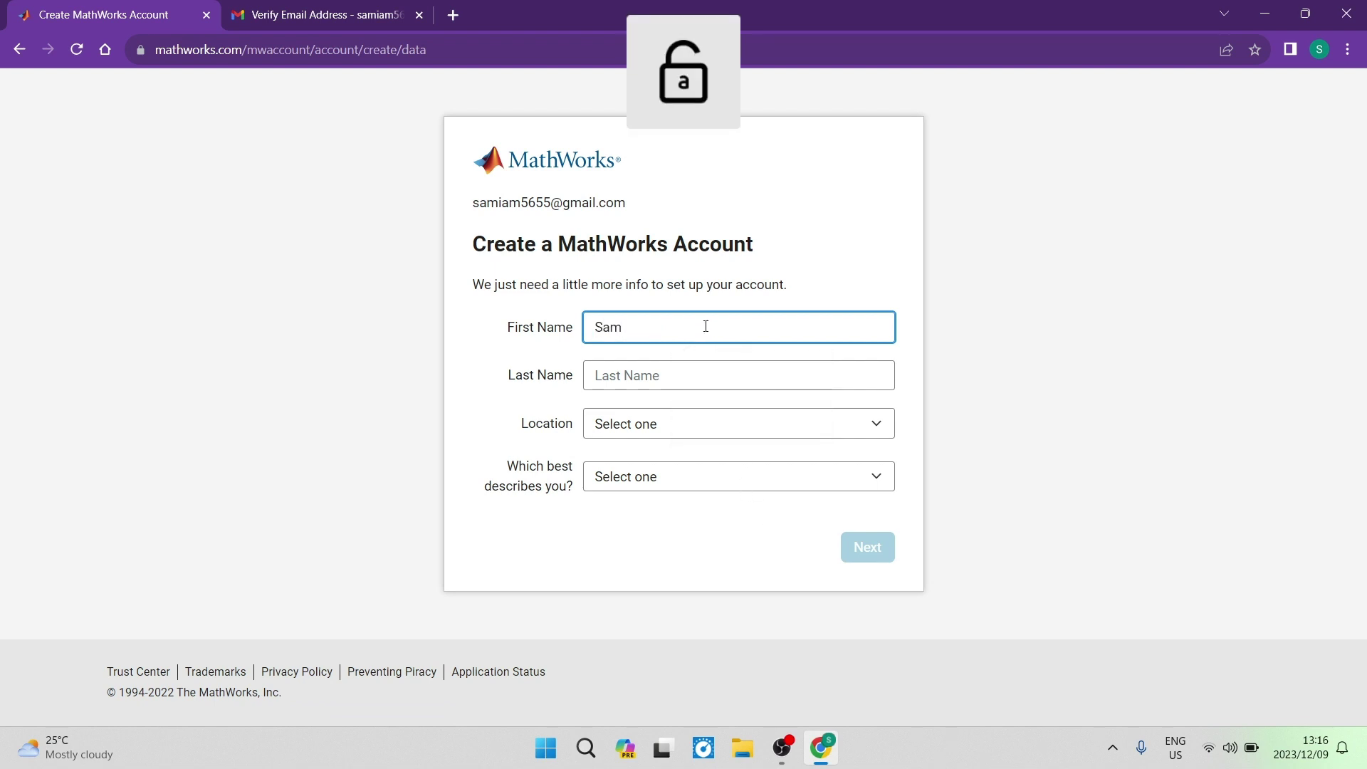
key("Tab")
type("Iam")
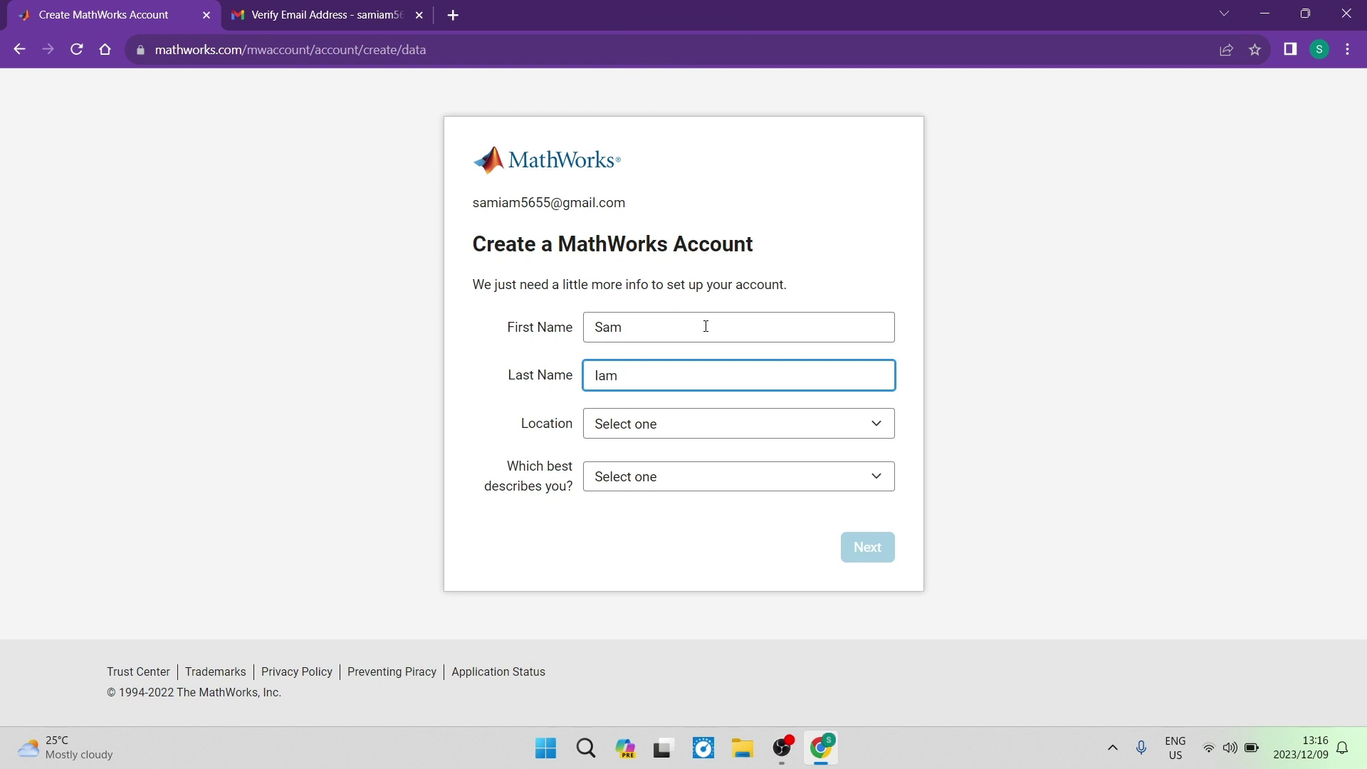
key("Tab")
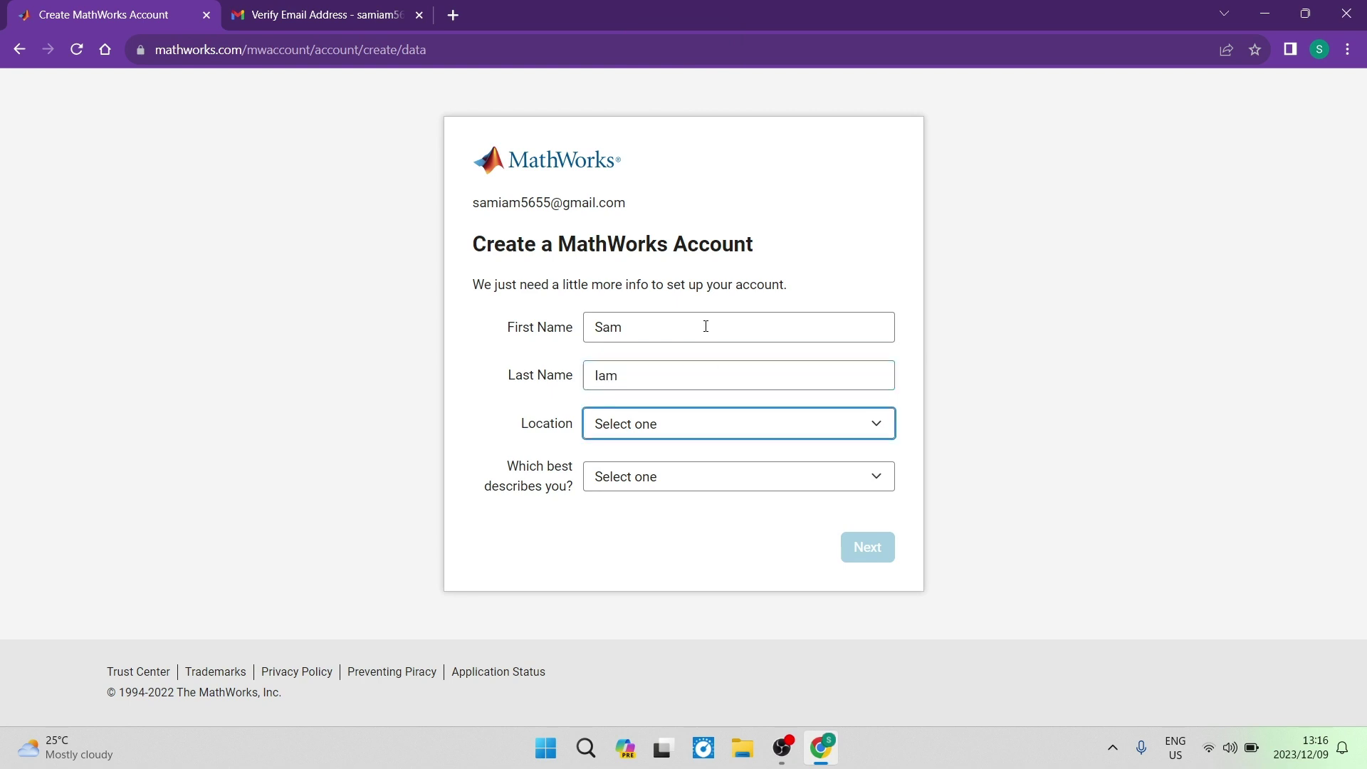
Choose South Africa from the Location country list
left_click(738, 439)
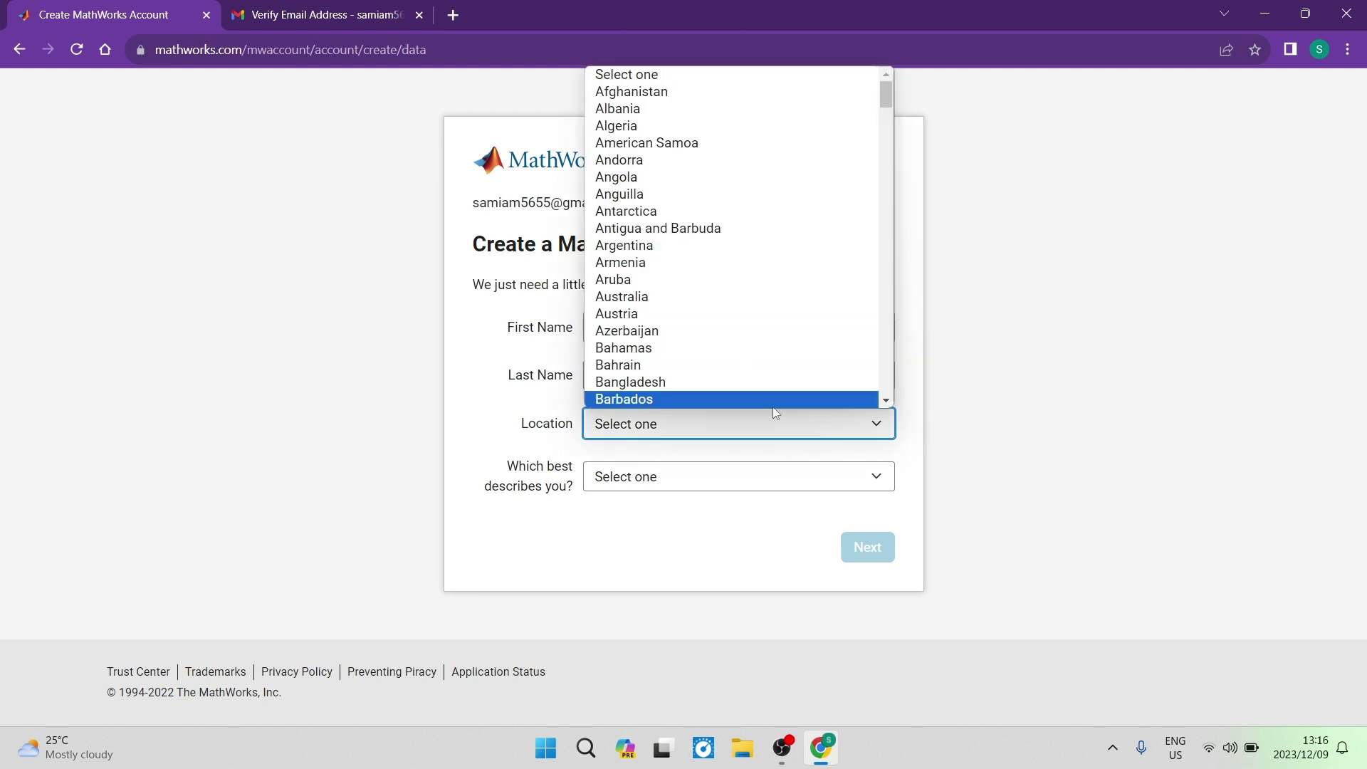
key("s")
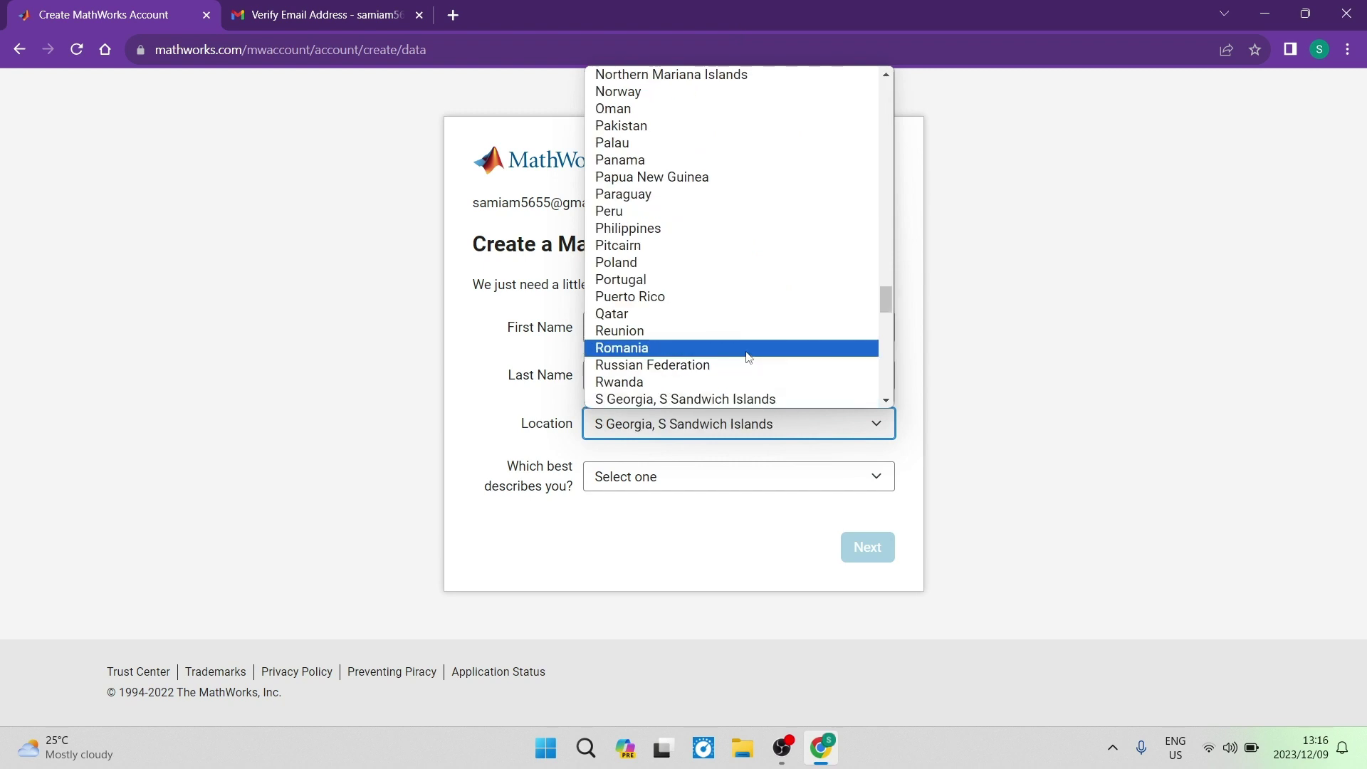
scroll(756, 303, "down", 5)
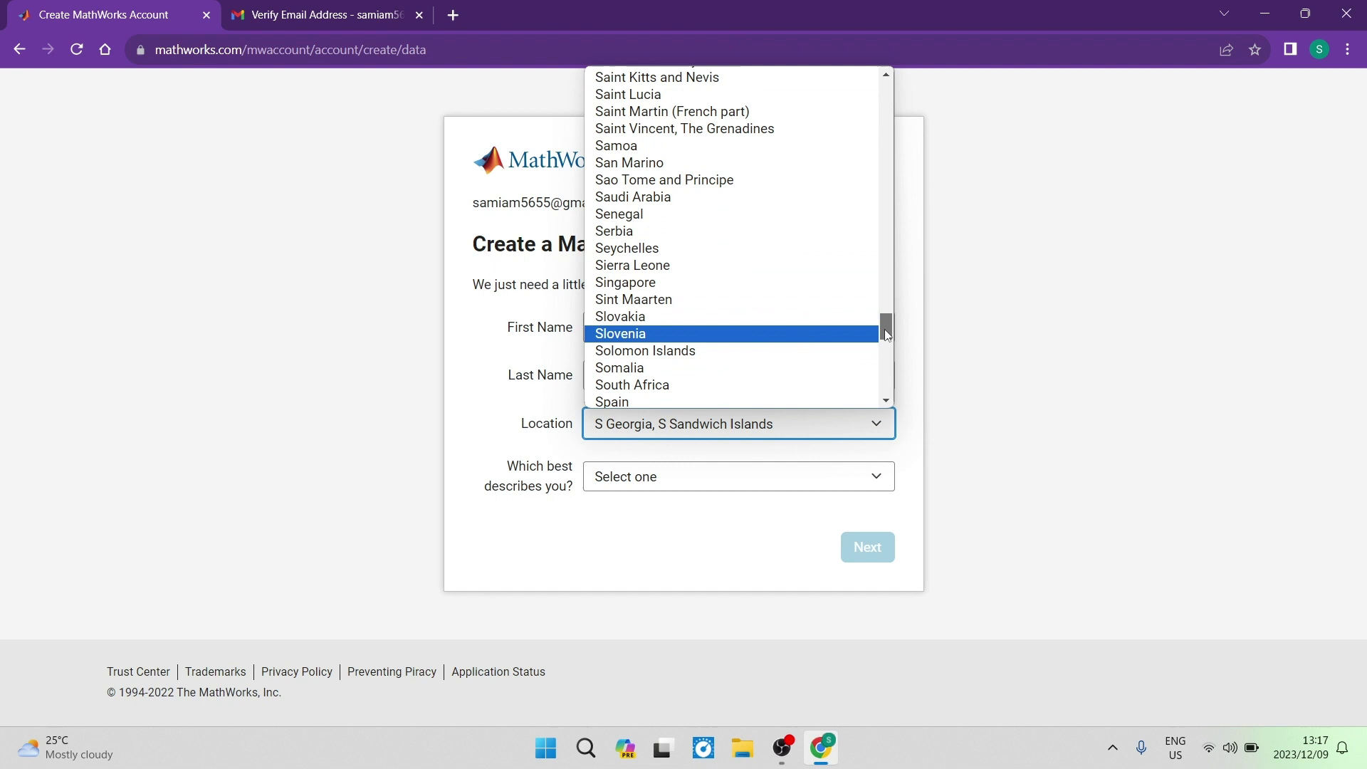
left_click_drag(887, 335, 889, 339)
scroll(888, 339, "down", 2)
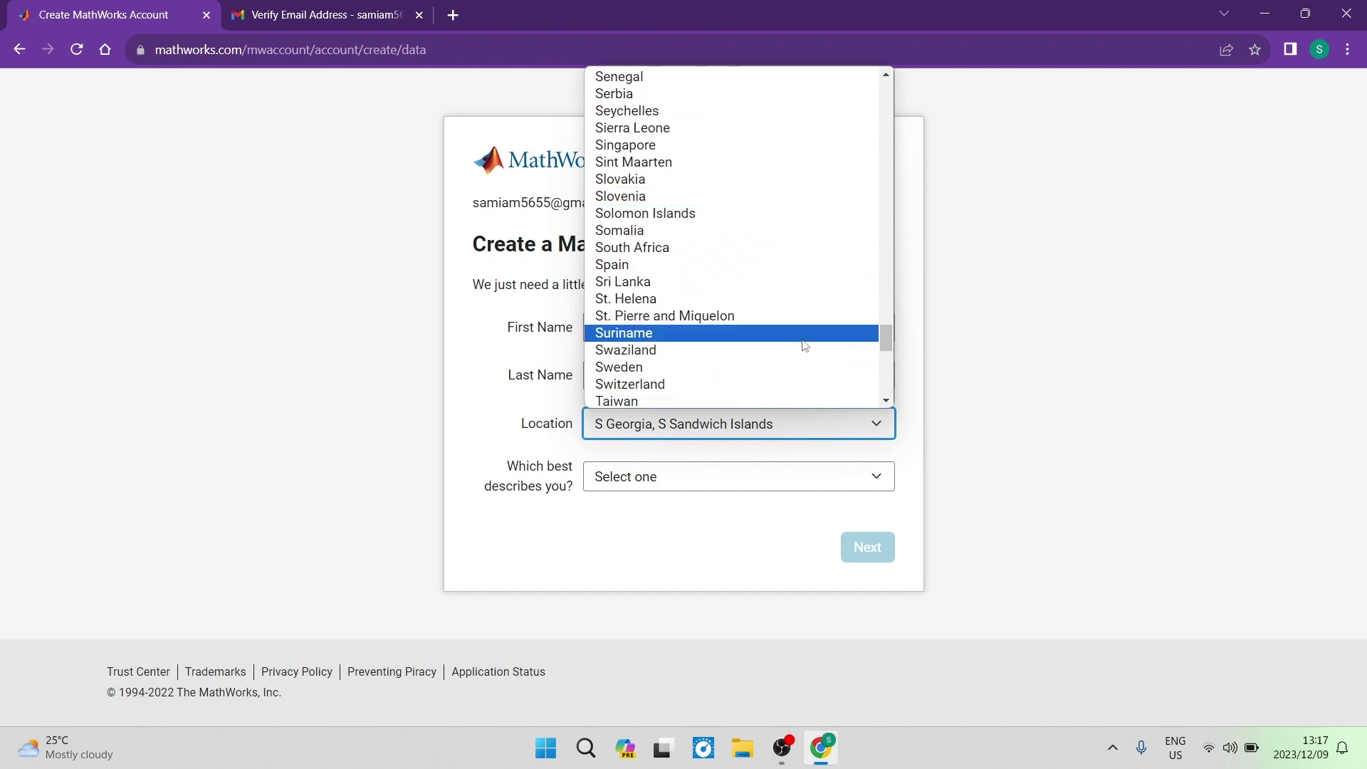
left_click(683, 247)
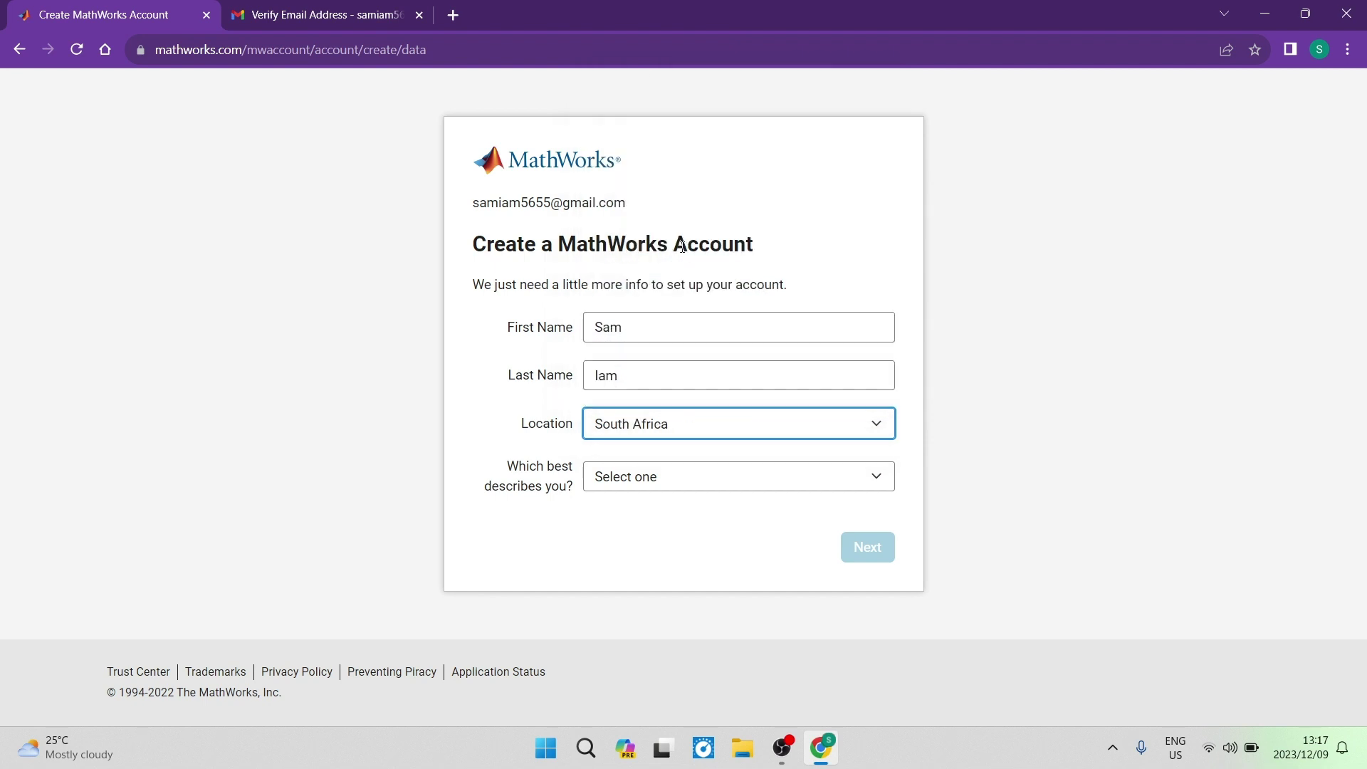
left_click_drag(488, 454, 651, 494)
left_click(650, 490)
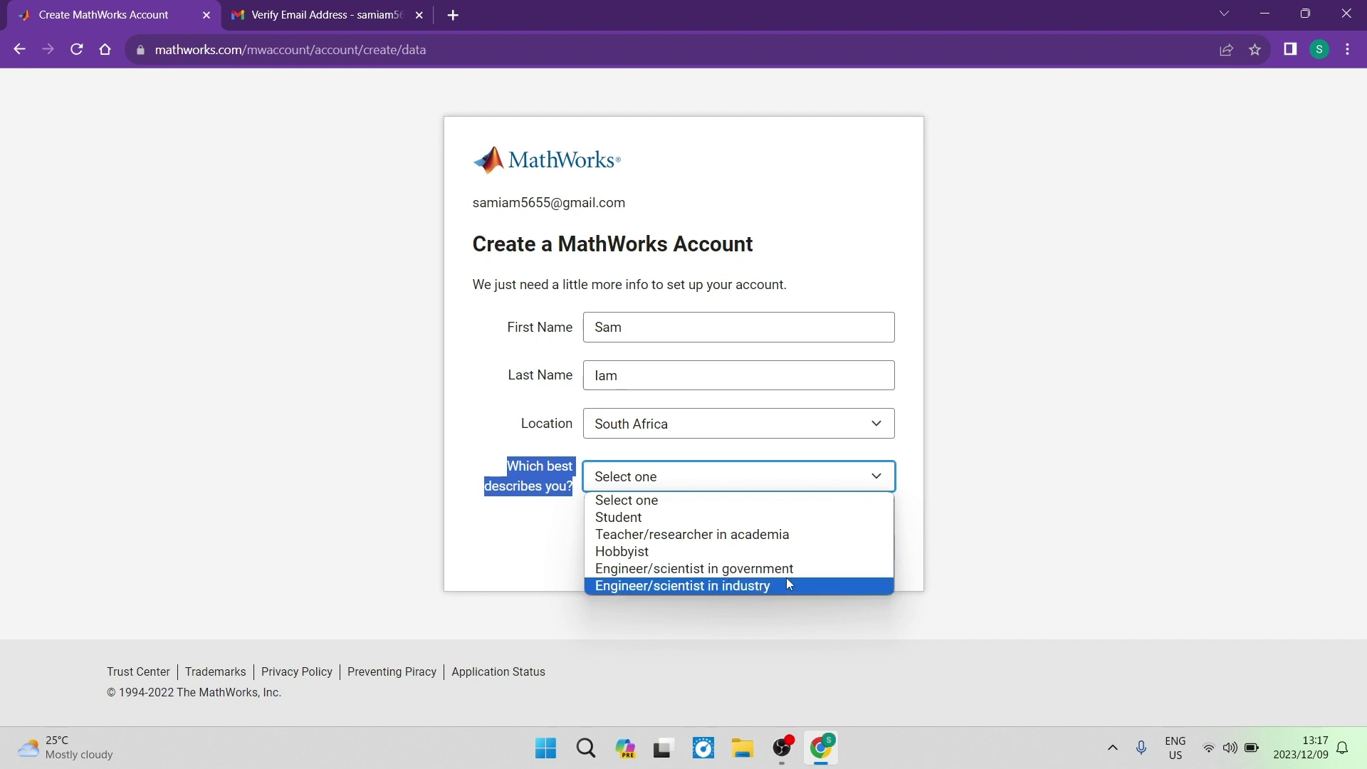
Describe yourself as a Student in the Mathematics department
left_click(687, 518)
left_click(638, 477)
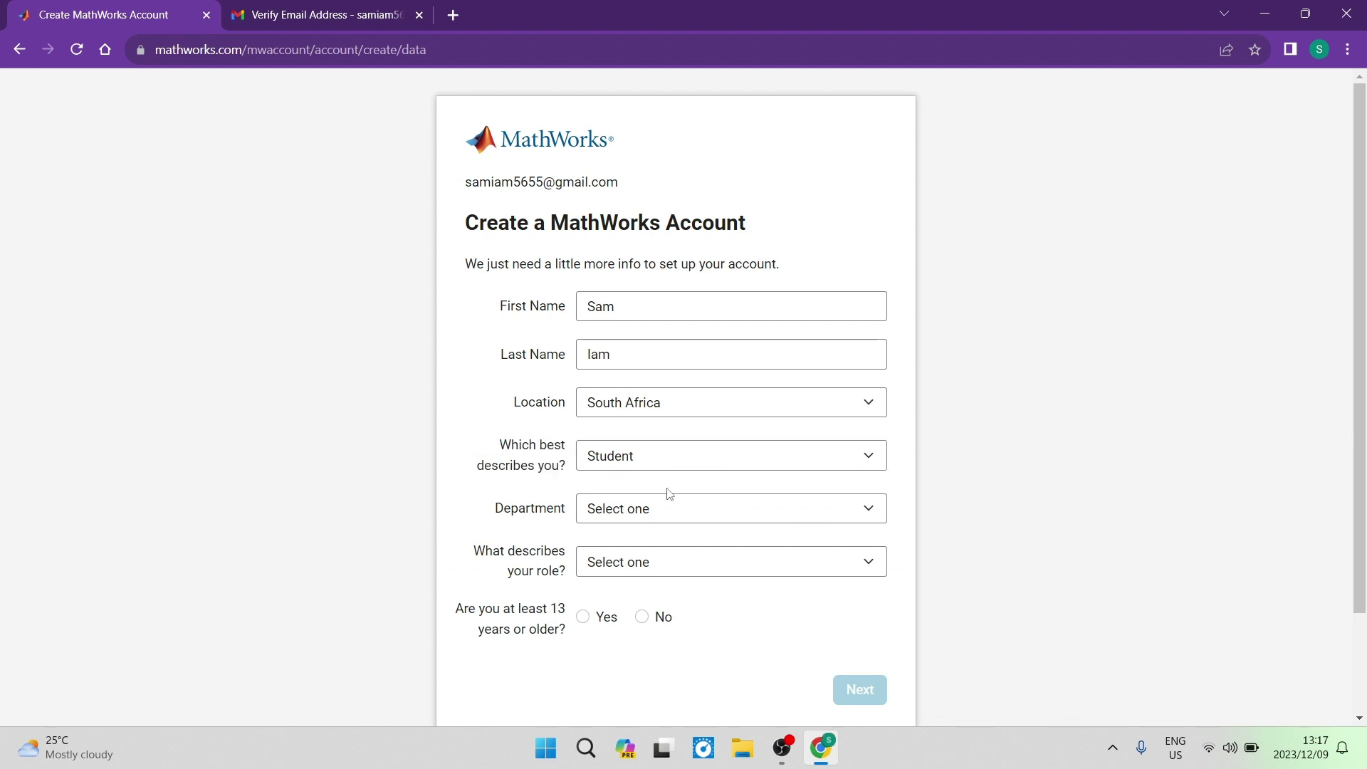
left_click(637, 510)
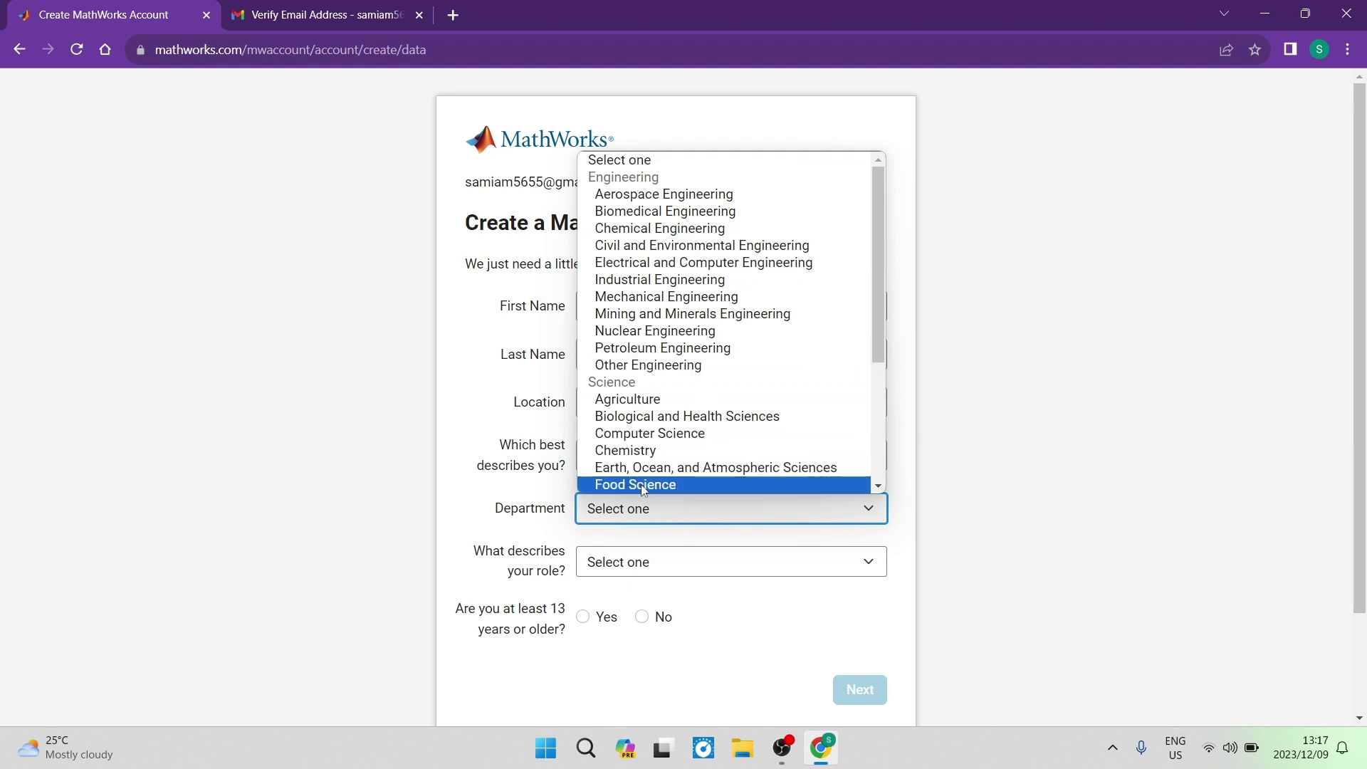
scroll(683, 377, "down", 3)
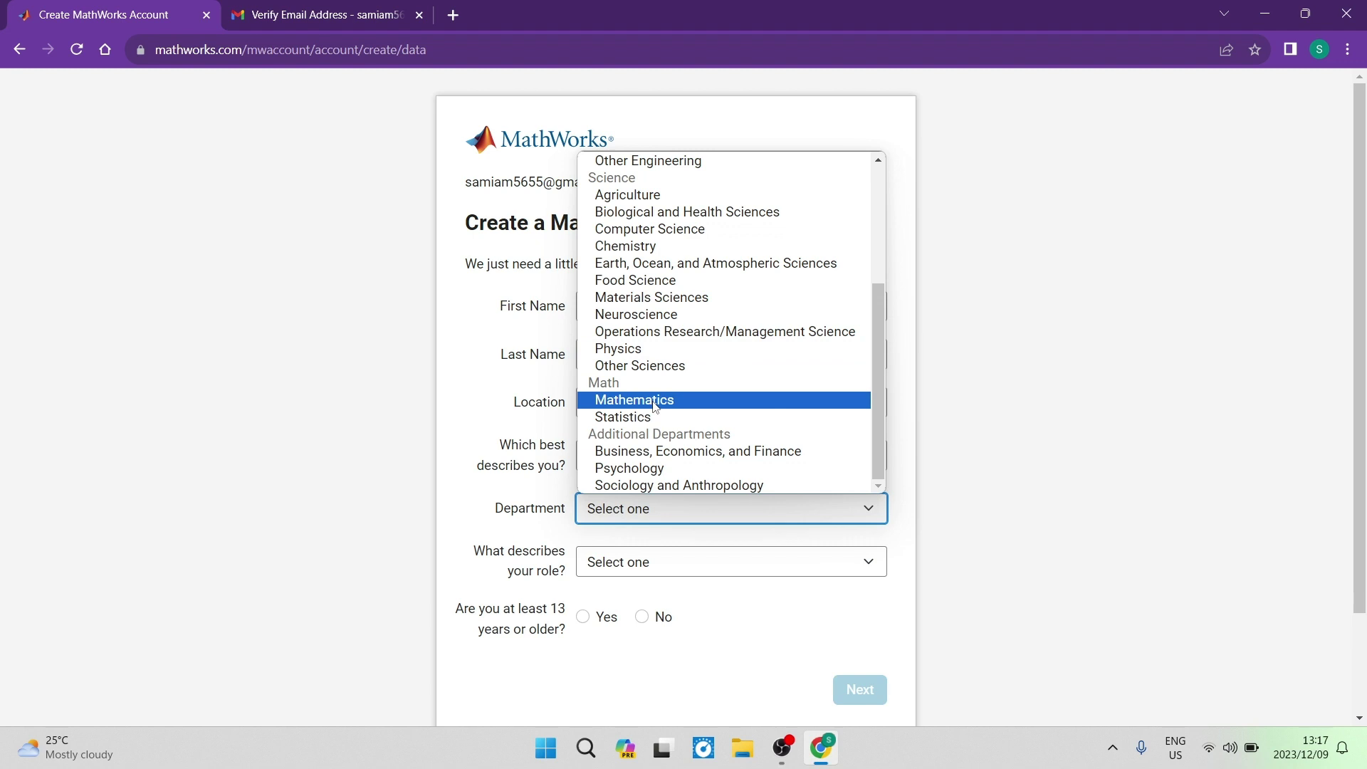
left_click(655, 402)
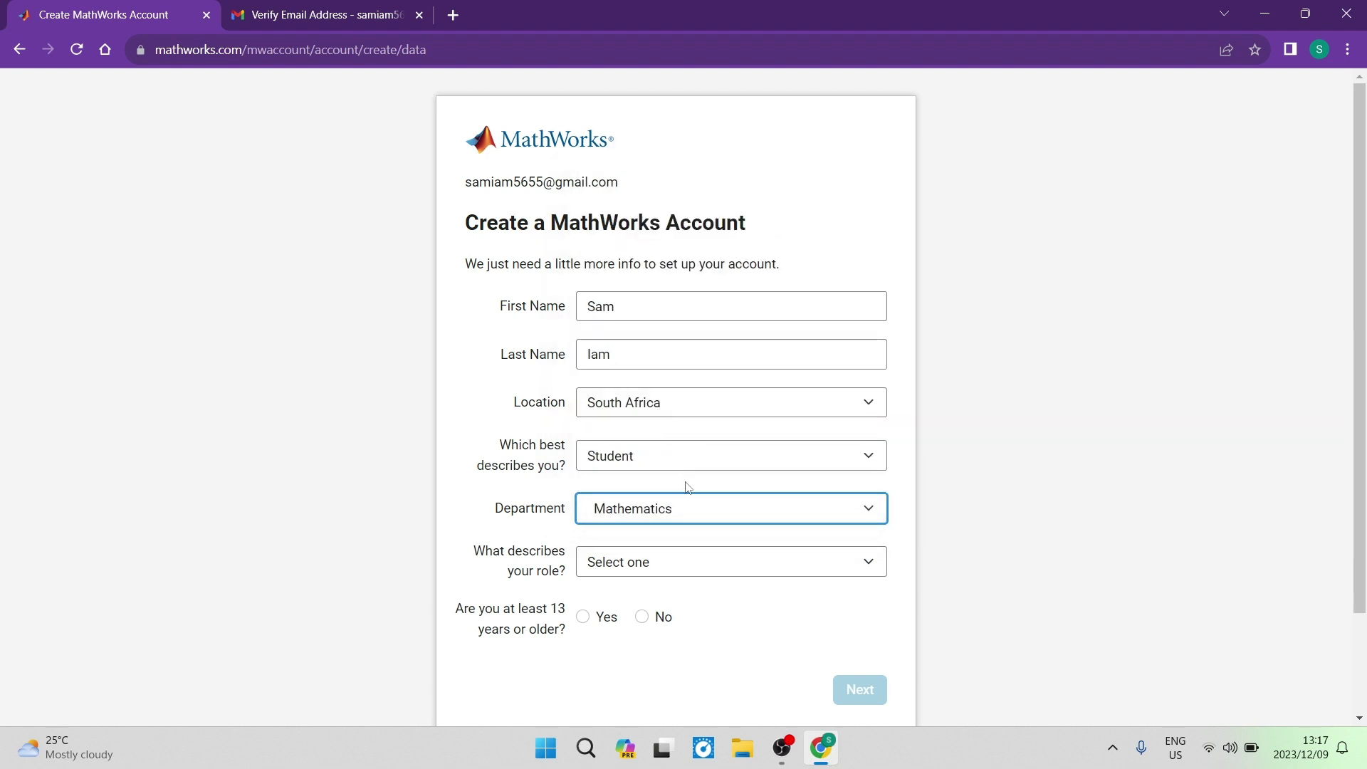
Set the role to Postdoctoral, answer Yes to being 13 or older, and submit
left_click_drag(459, 553, 570, 578)
left_click(650, 570)
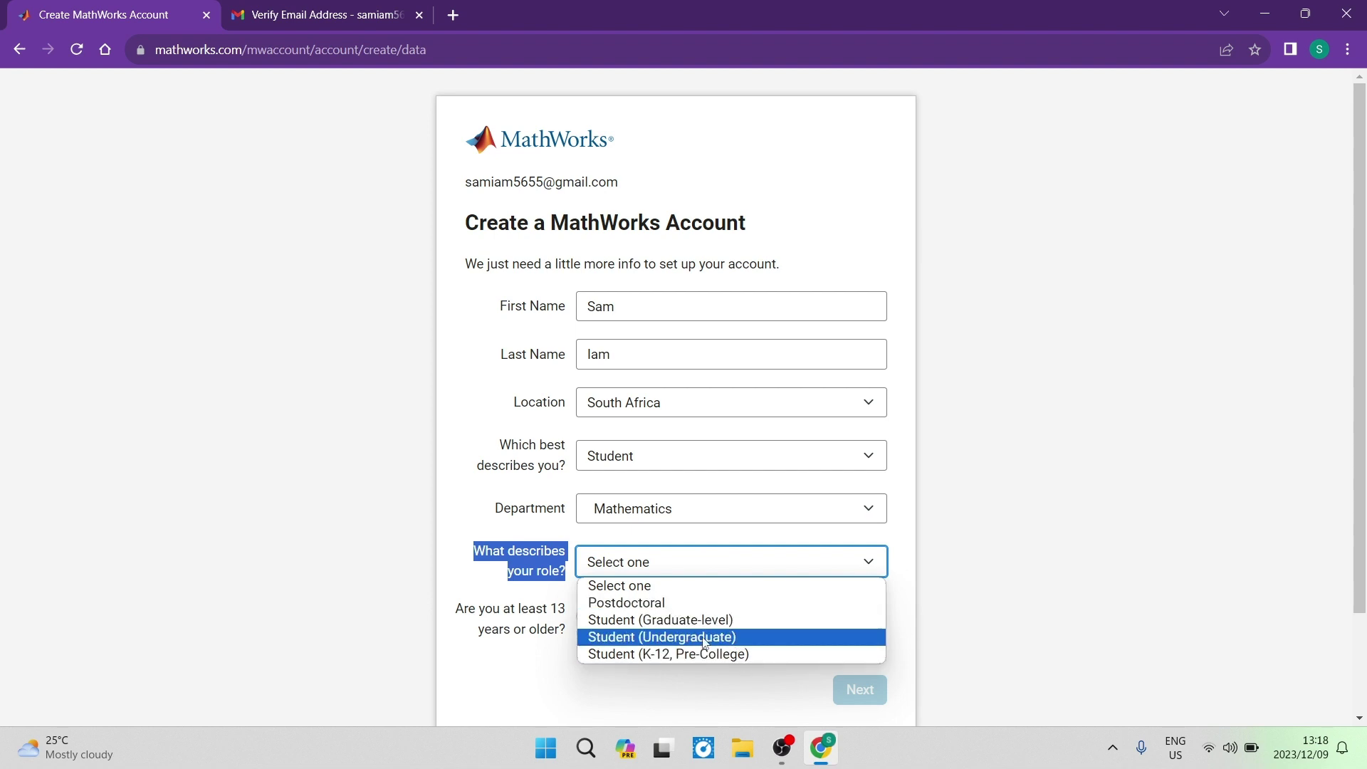
left_click(675, 604)
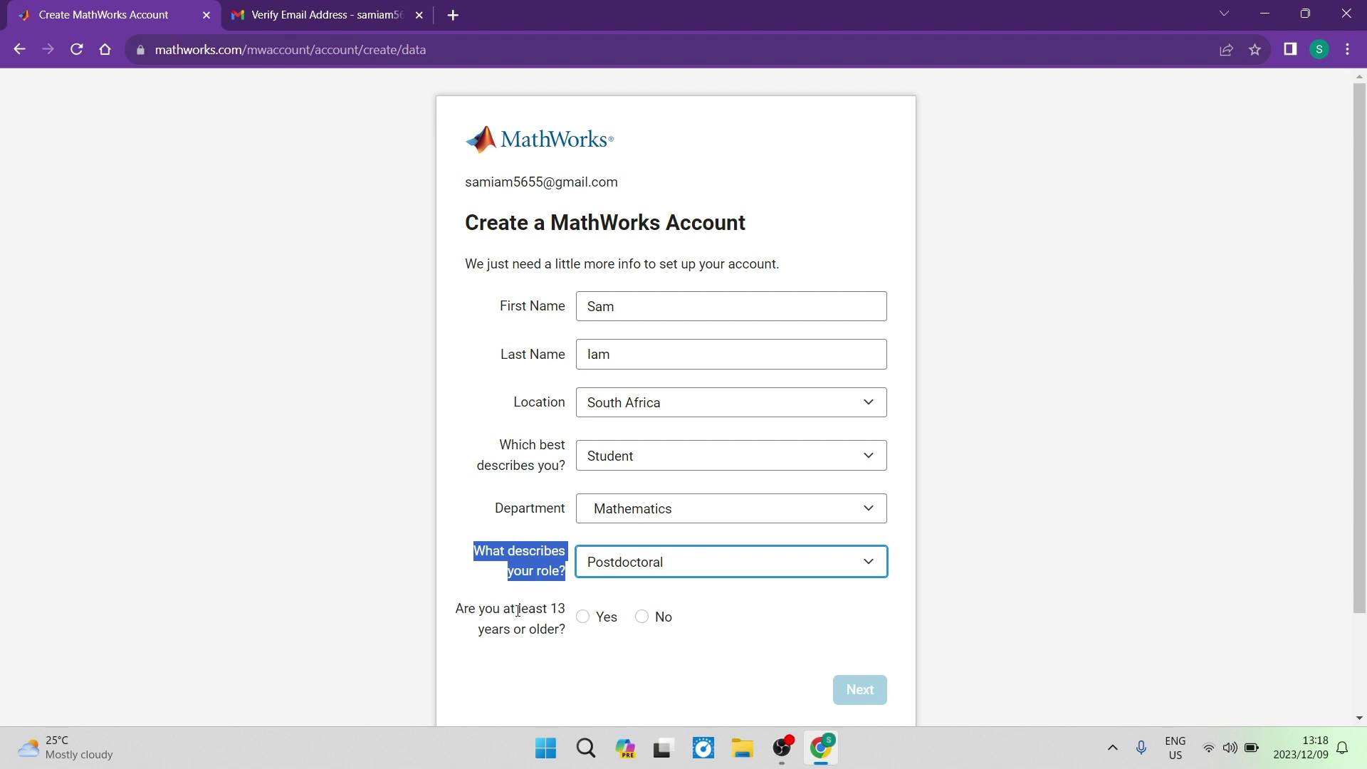
left_click(582, 618)
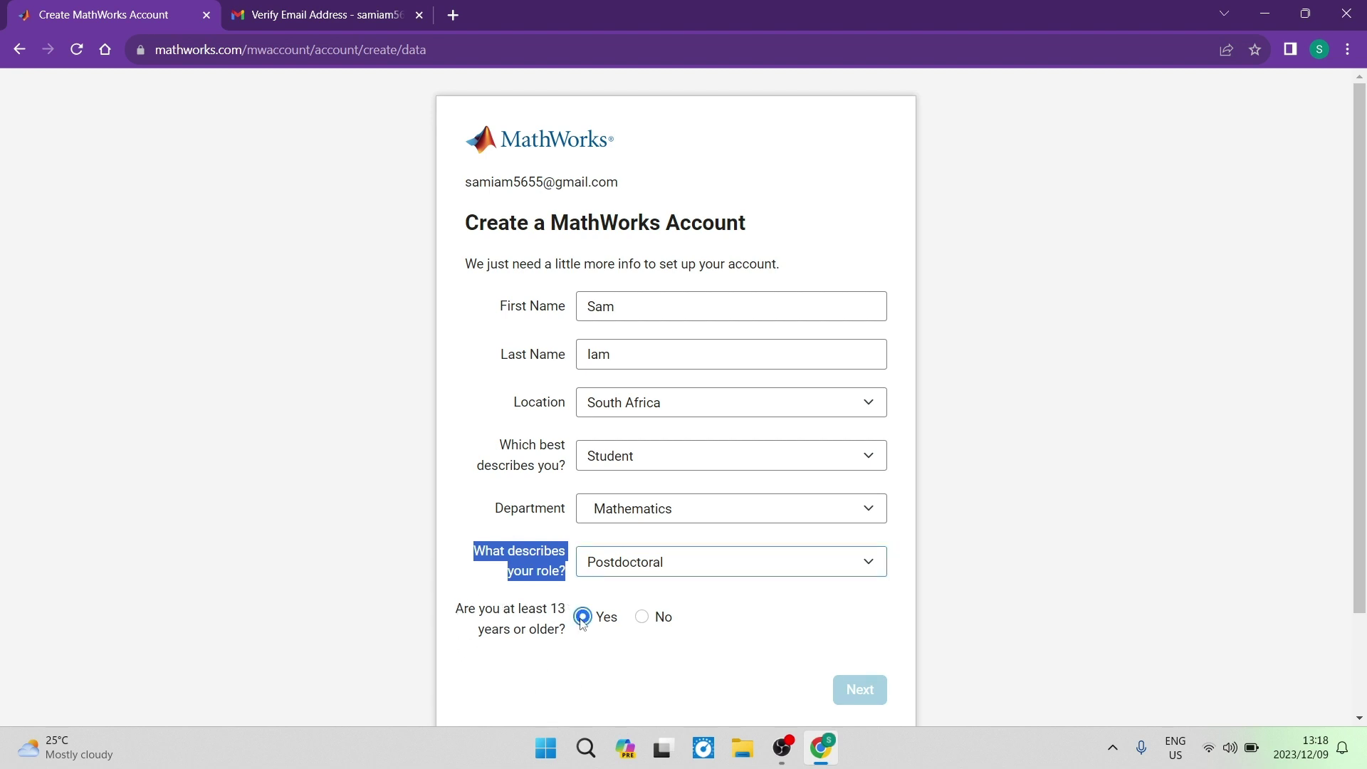
left_click(643, 618)
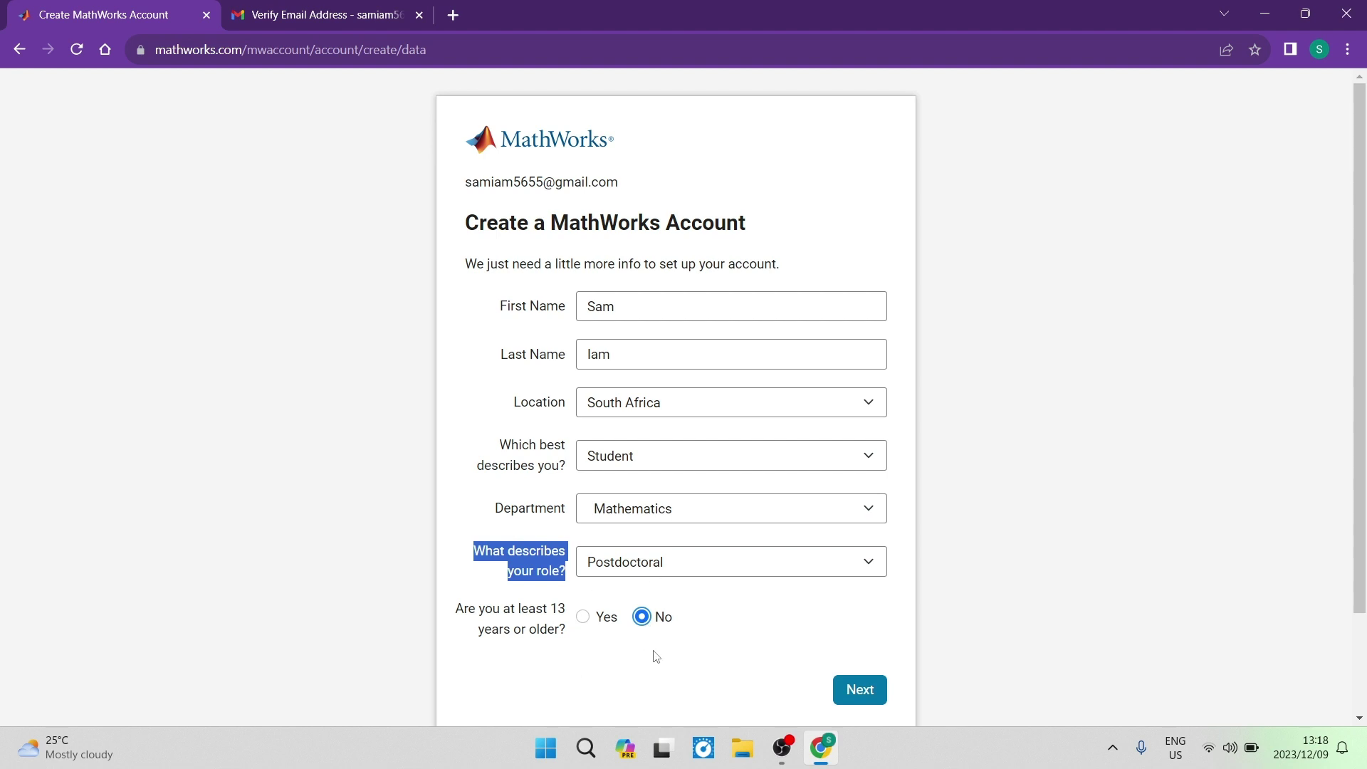
left_click(582, 617)
left_click(860, 690)
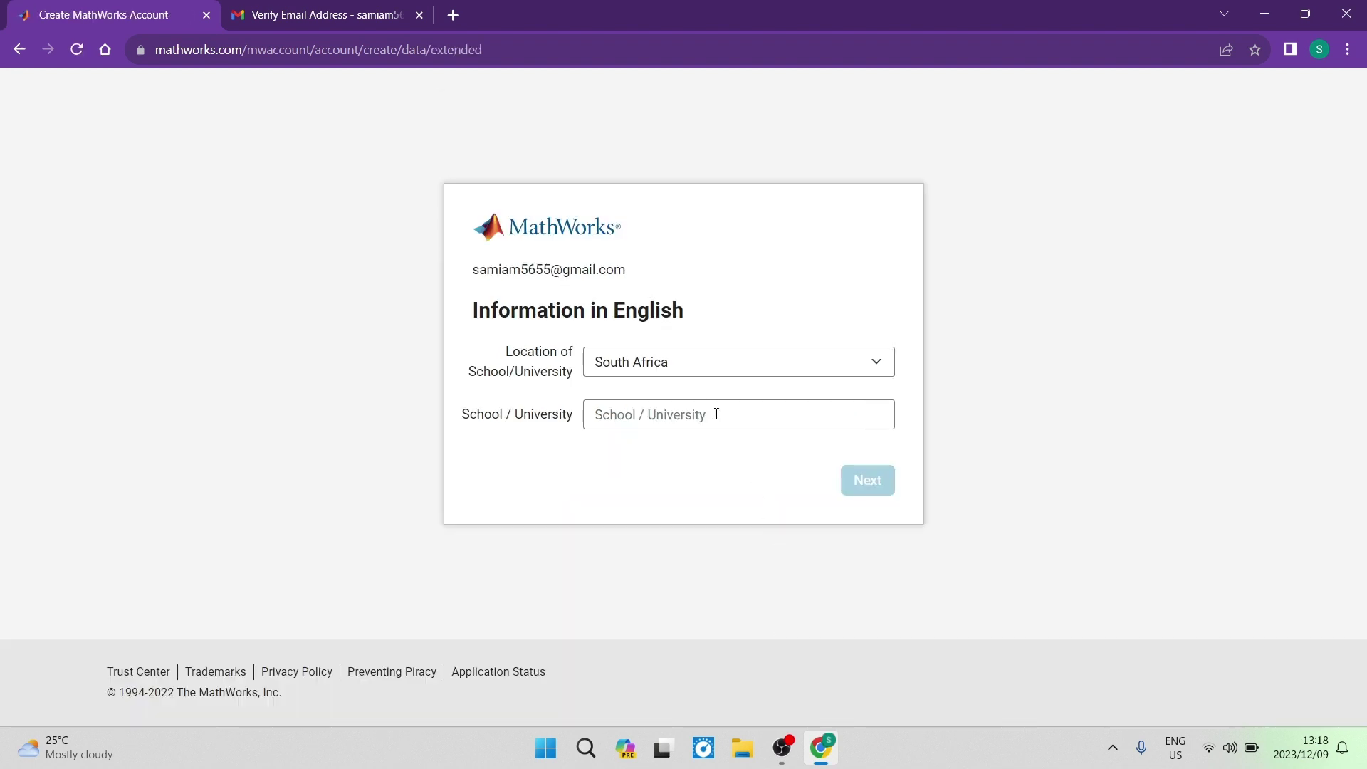
Keep South Africa as school location, paste Boland College as the school, and submit
left_click(696, 371)
left_click(699, 363)
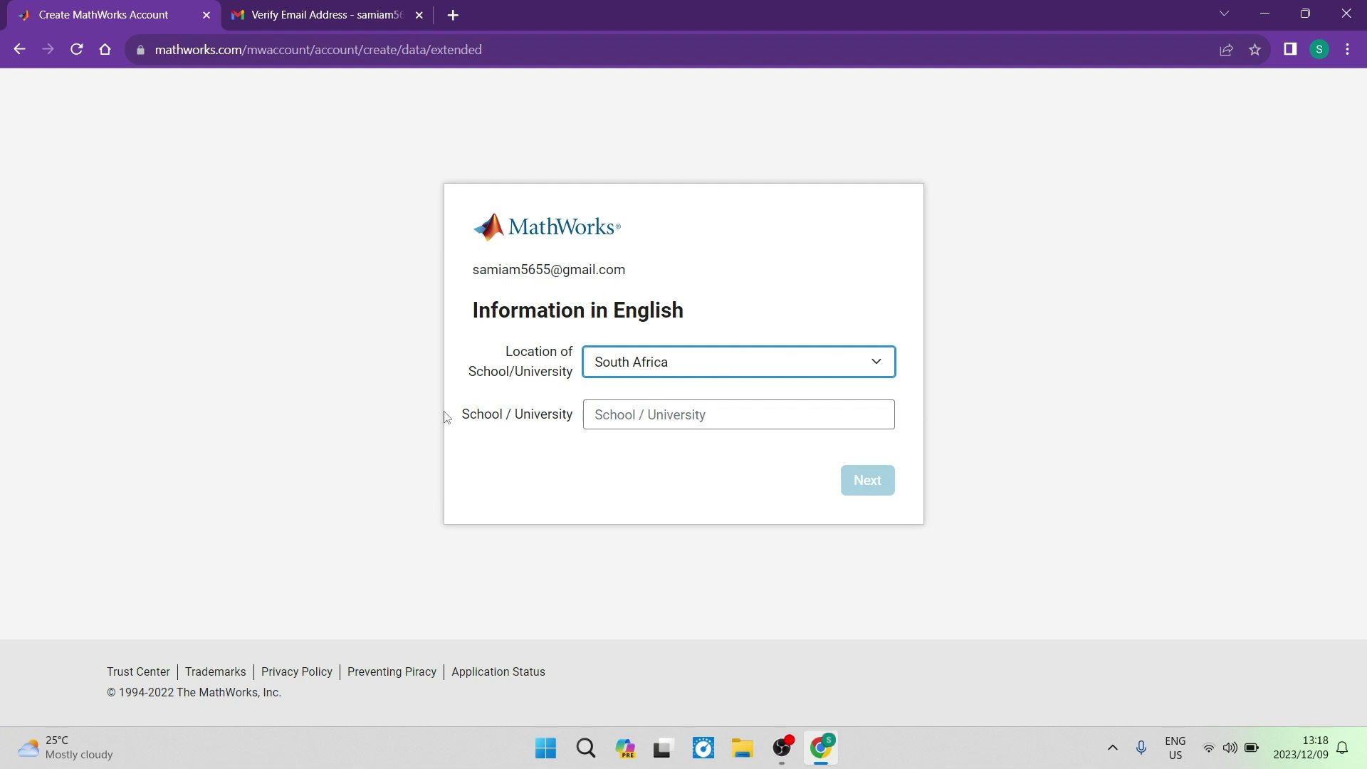
left_click(625, 426)
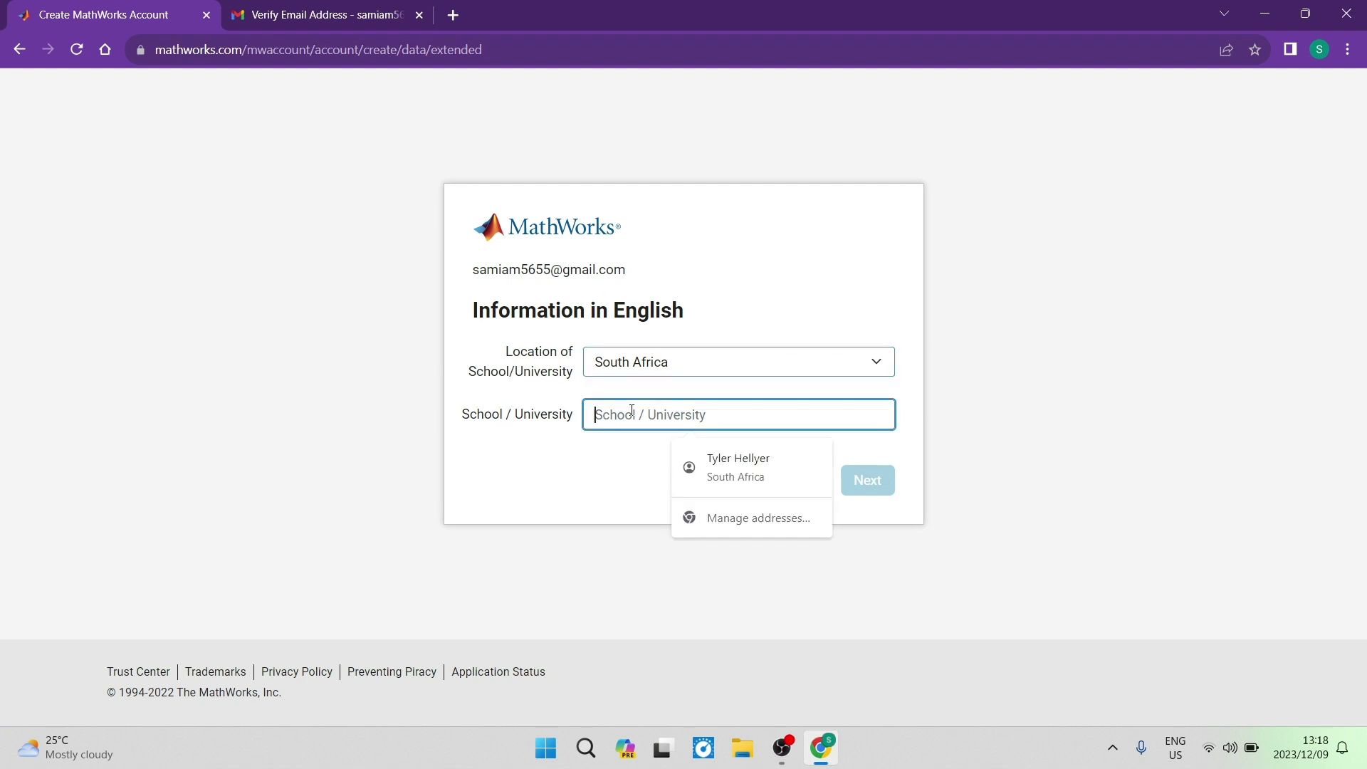
left_click(613, 473)
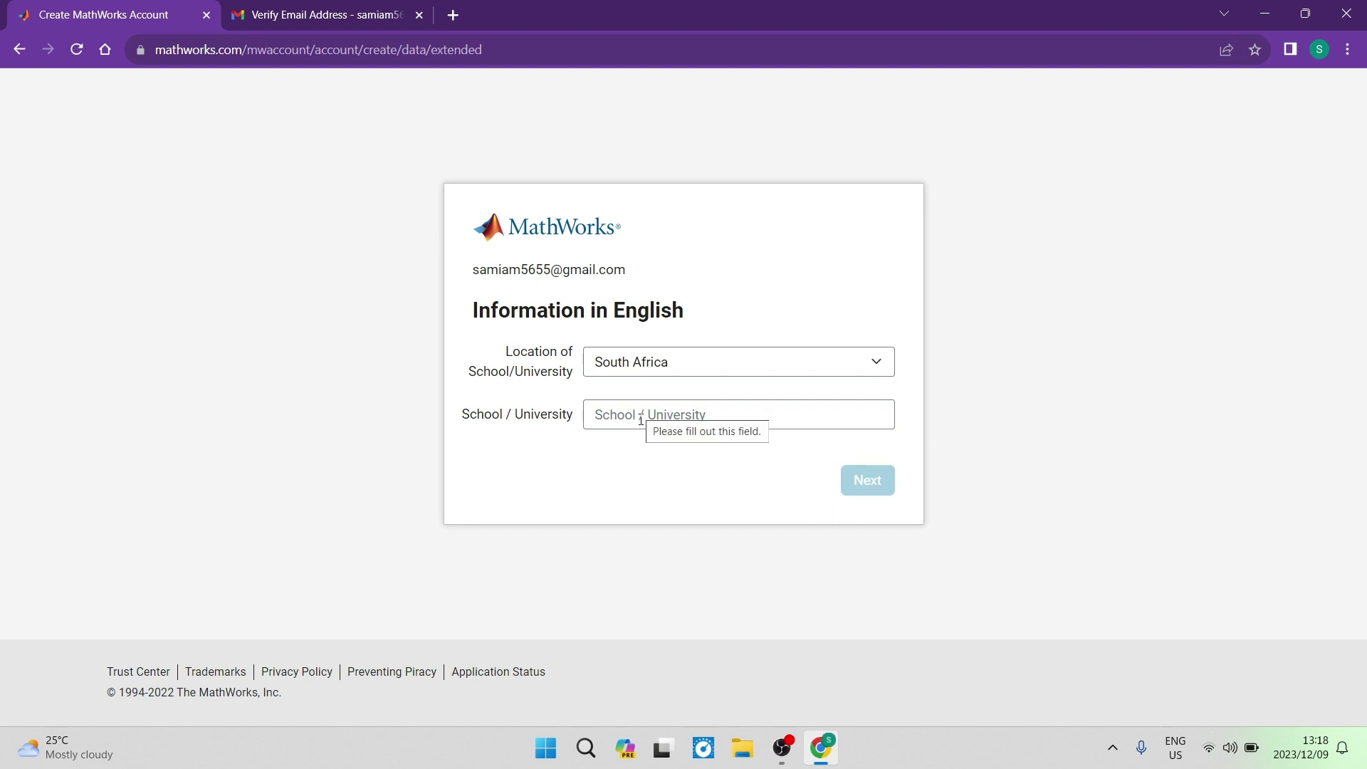
left_click(688, 420)
type("Boland College")
left_click(858, 479)
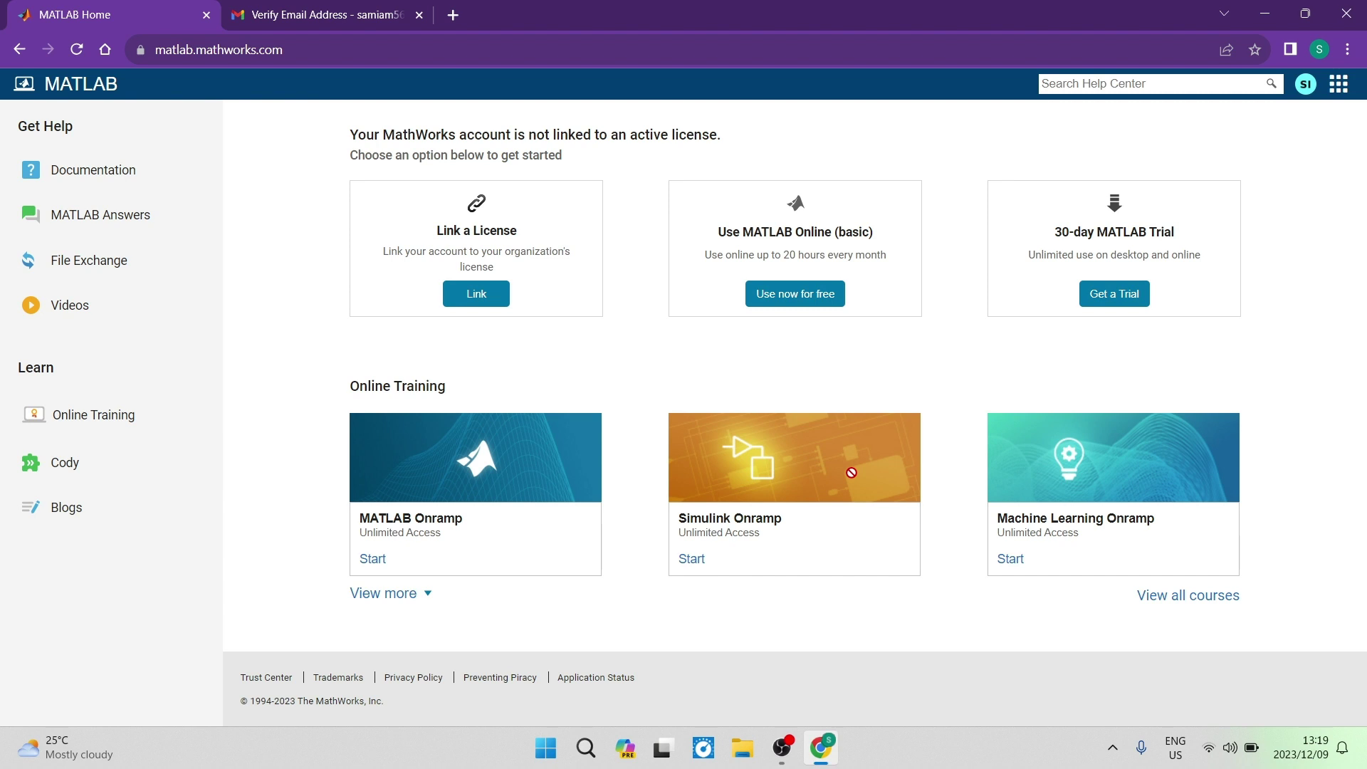
Wait for account creation to finish and the next page to load
left_click_drag(851, 472, 147, 269)
left_click(445, 295)
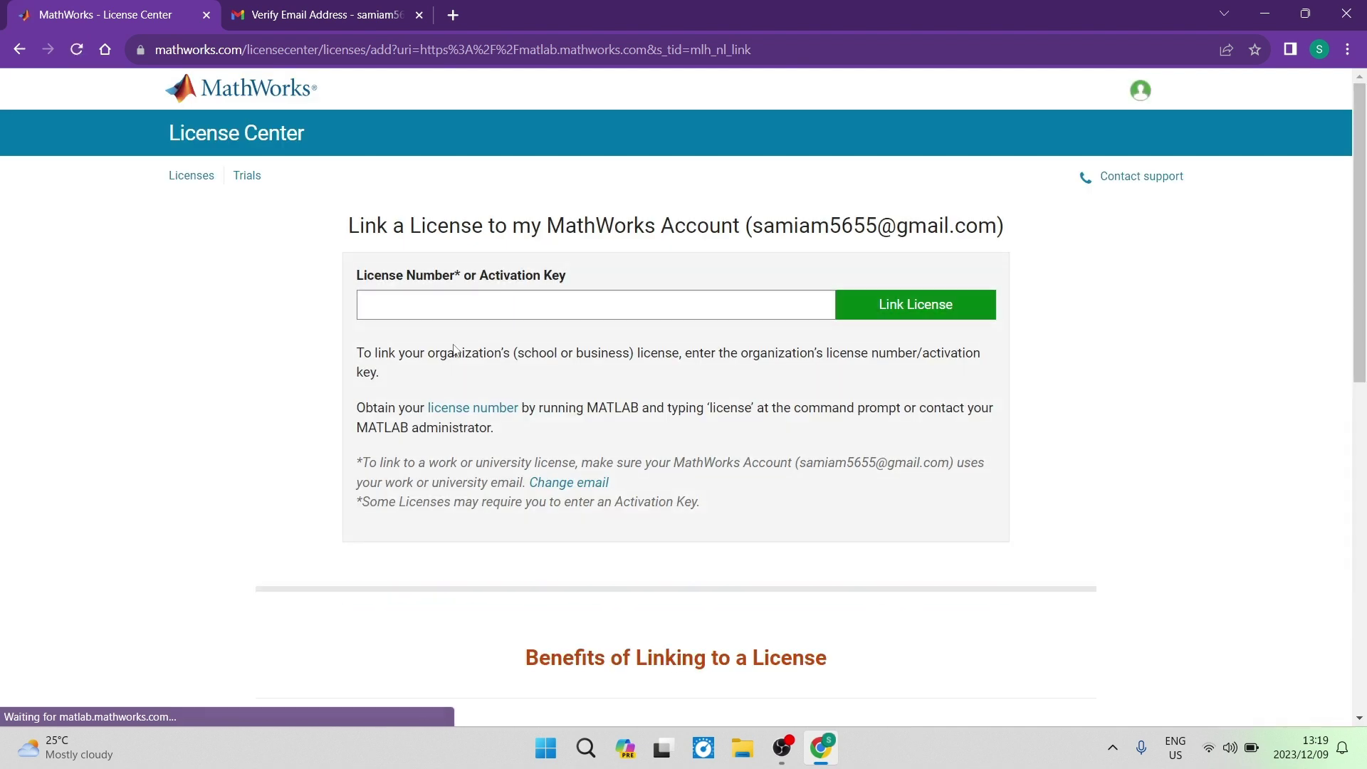
left_click(420, 307)
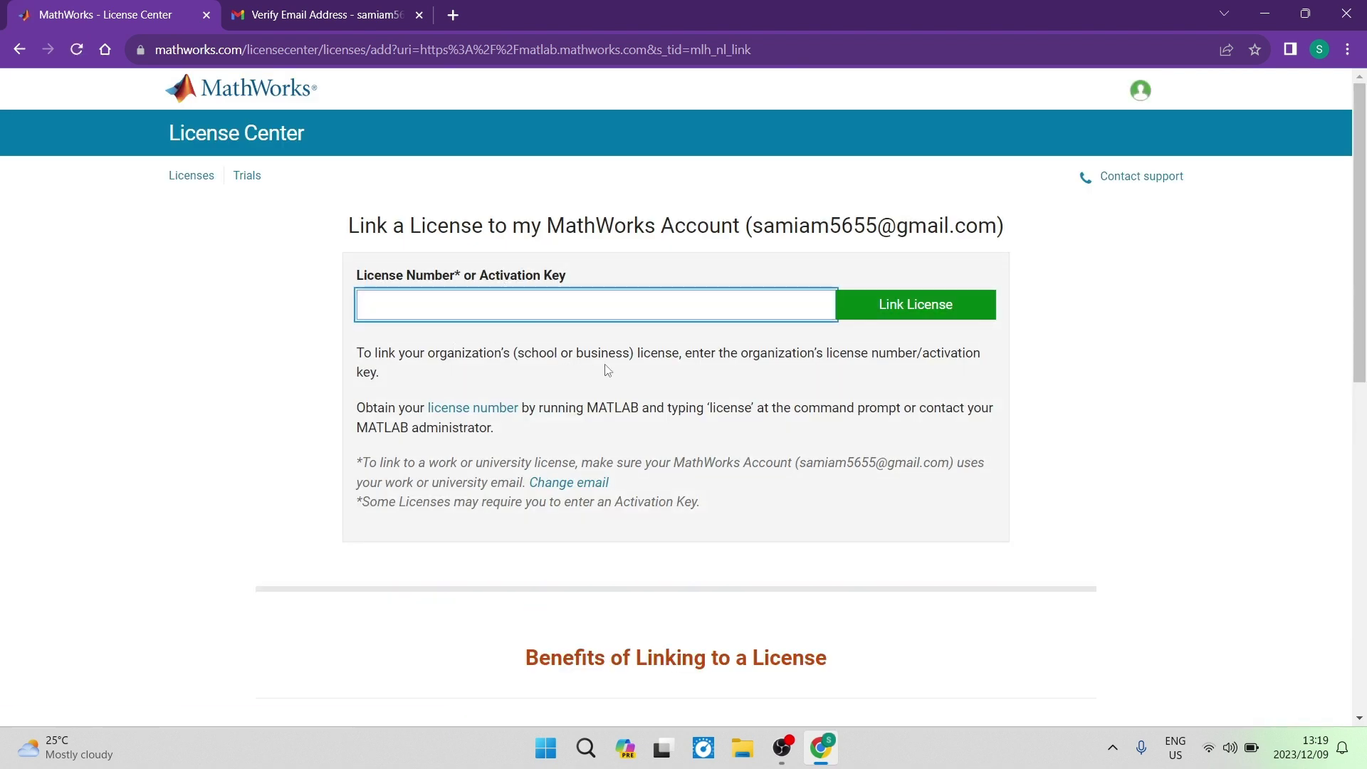
left_click(923, 298)
left_click(20, 50)
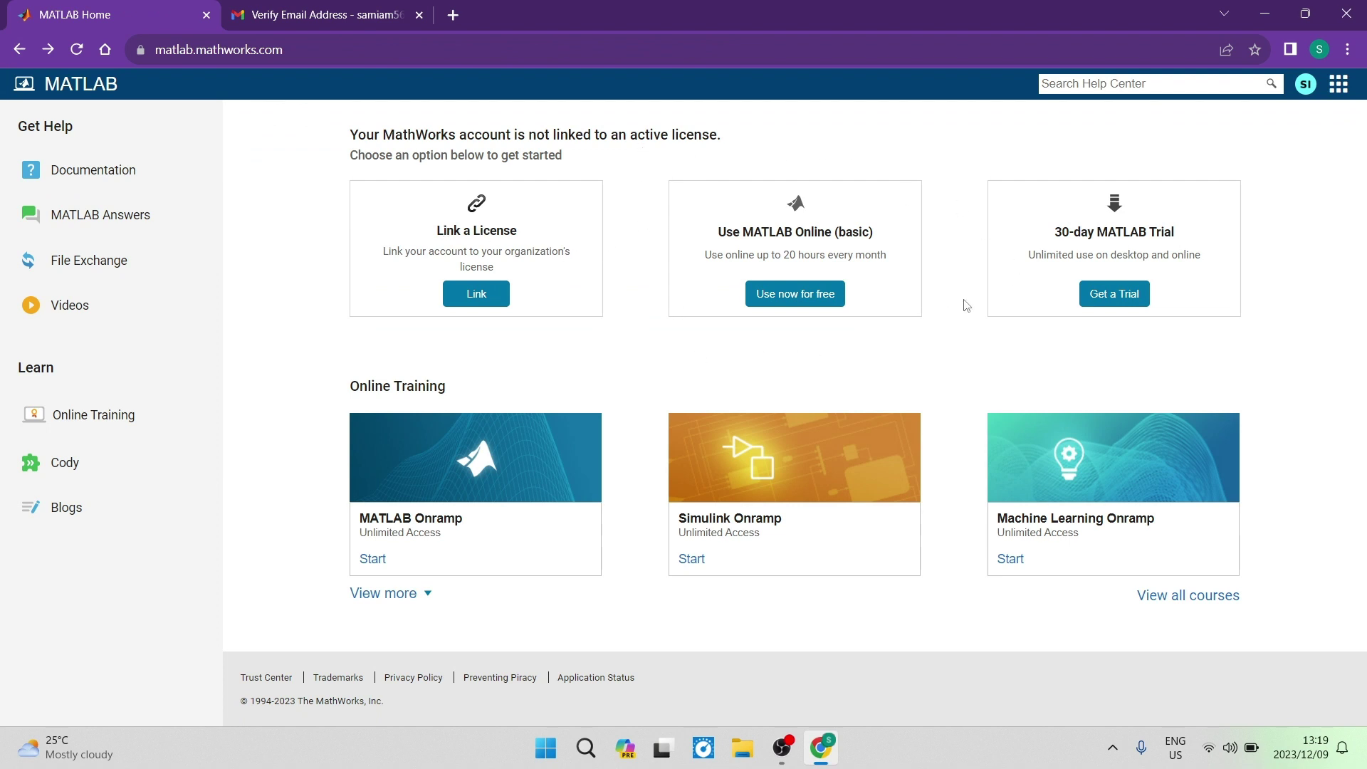
left_click_drag(703, 263, 933, 249)
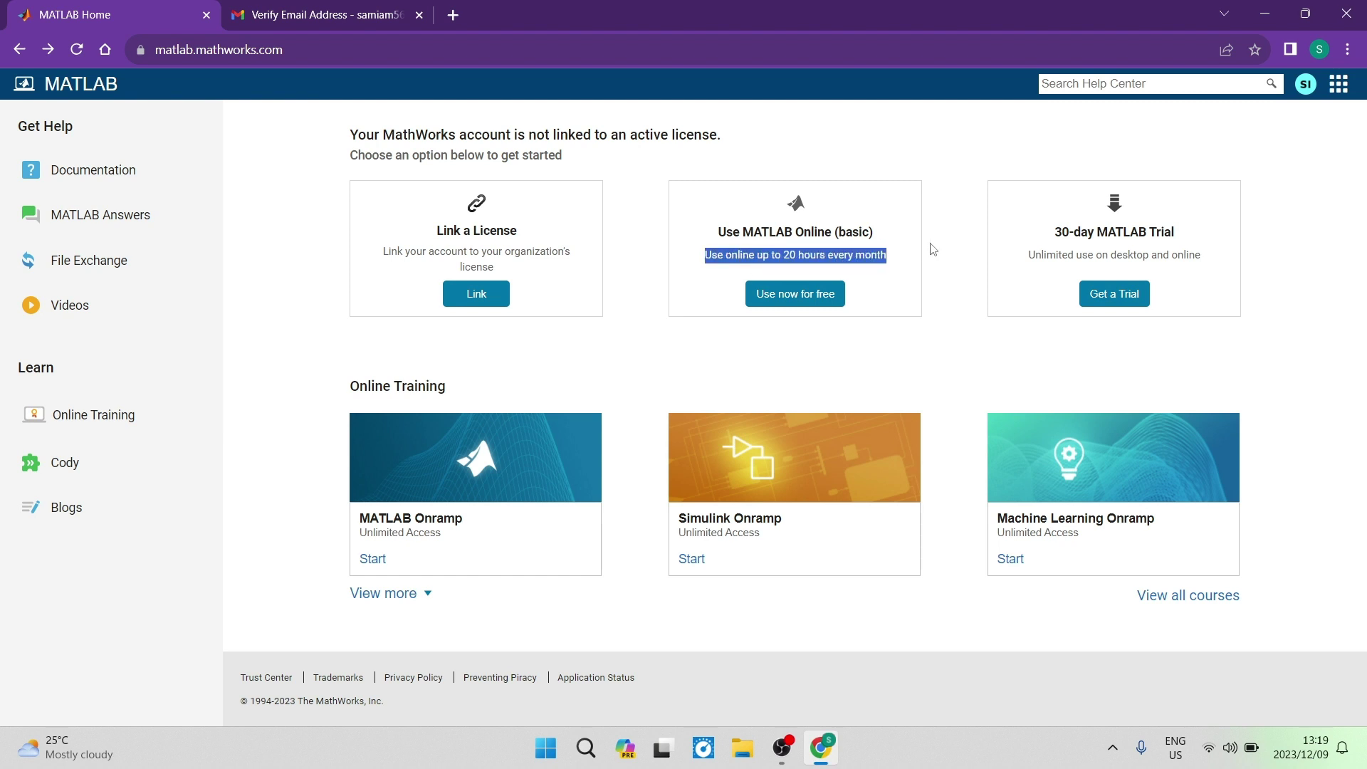
left_click(933, 248)
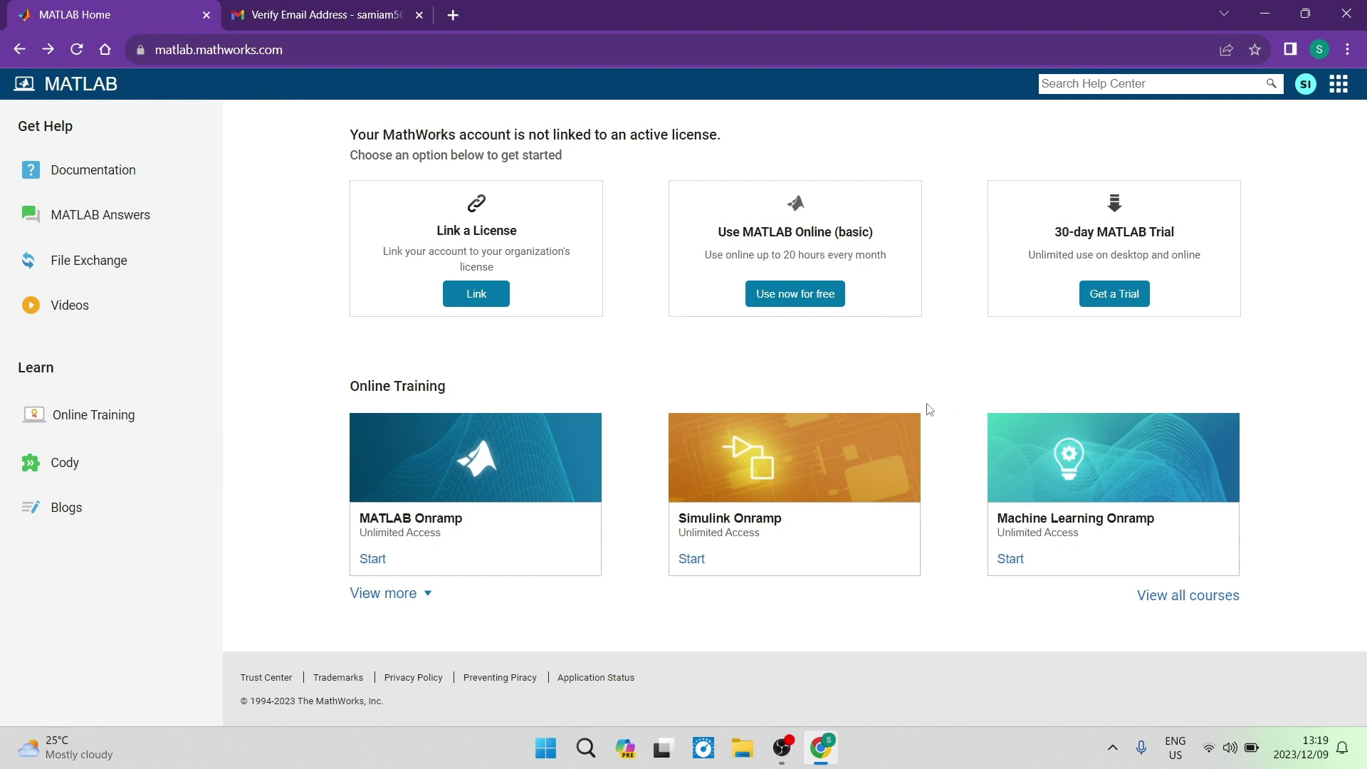
Start MATLAB Online for free, then bring up the Upgrade MATLAB options
left_click(803, 300)
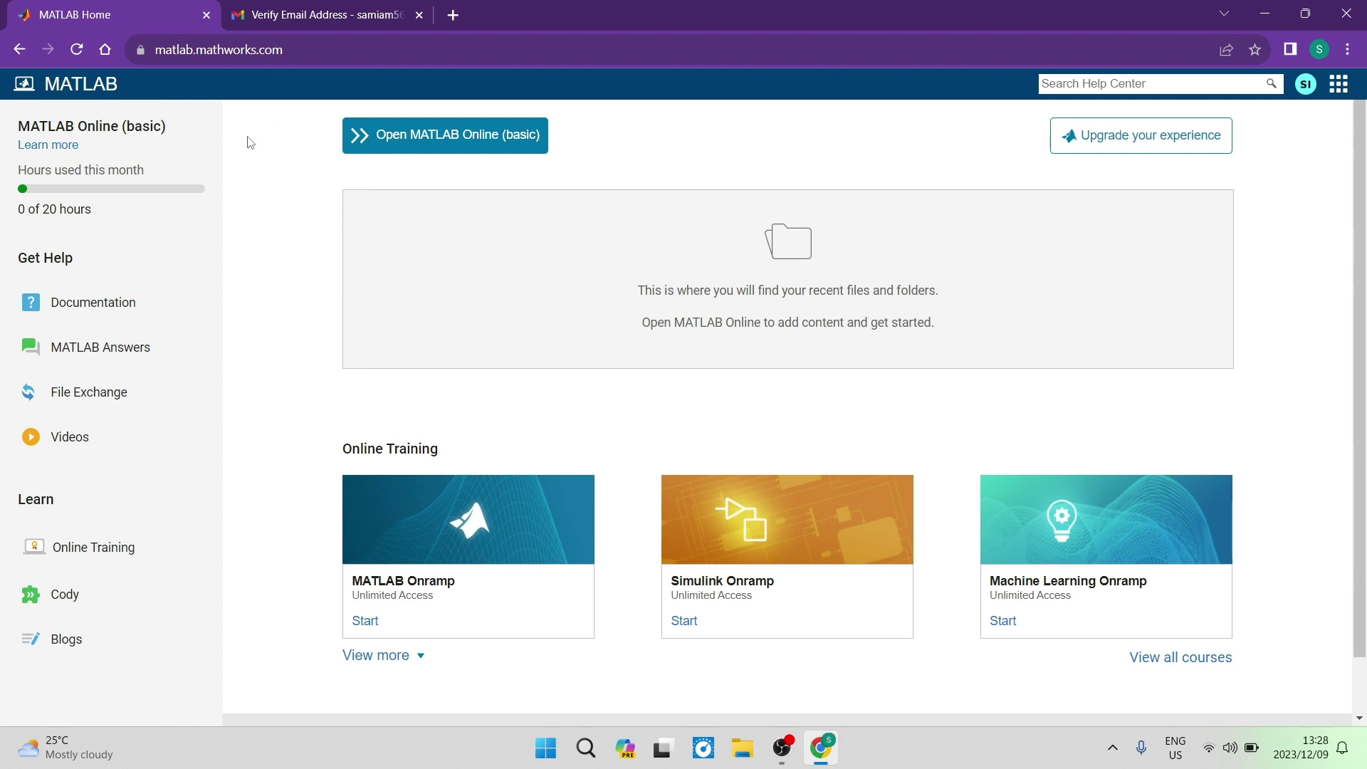
left_click_drag(285, 49, 146, 51)
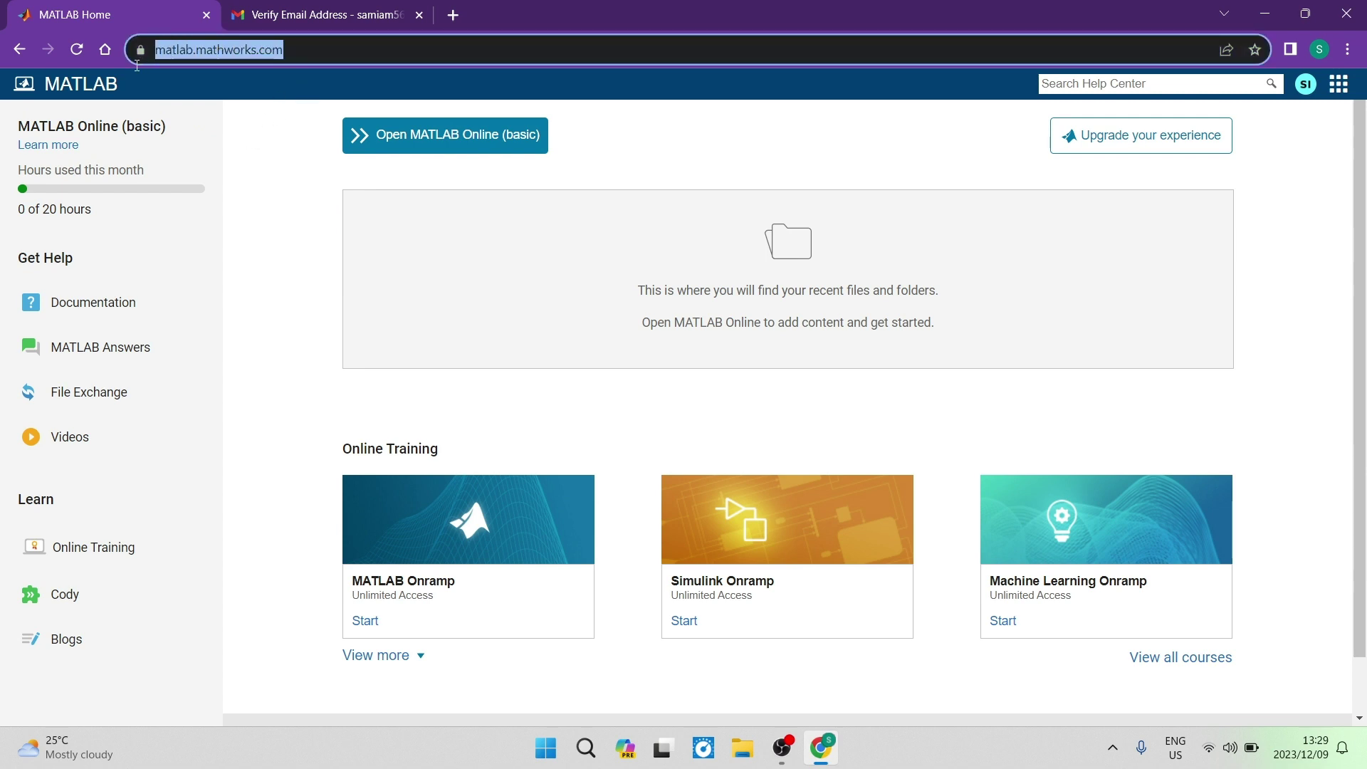
left_click(230, 166)
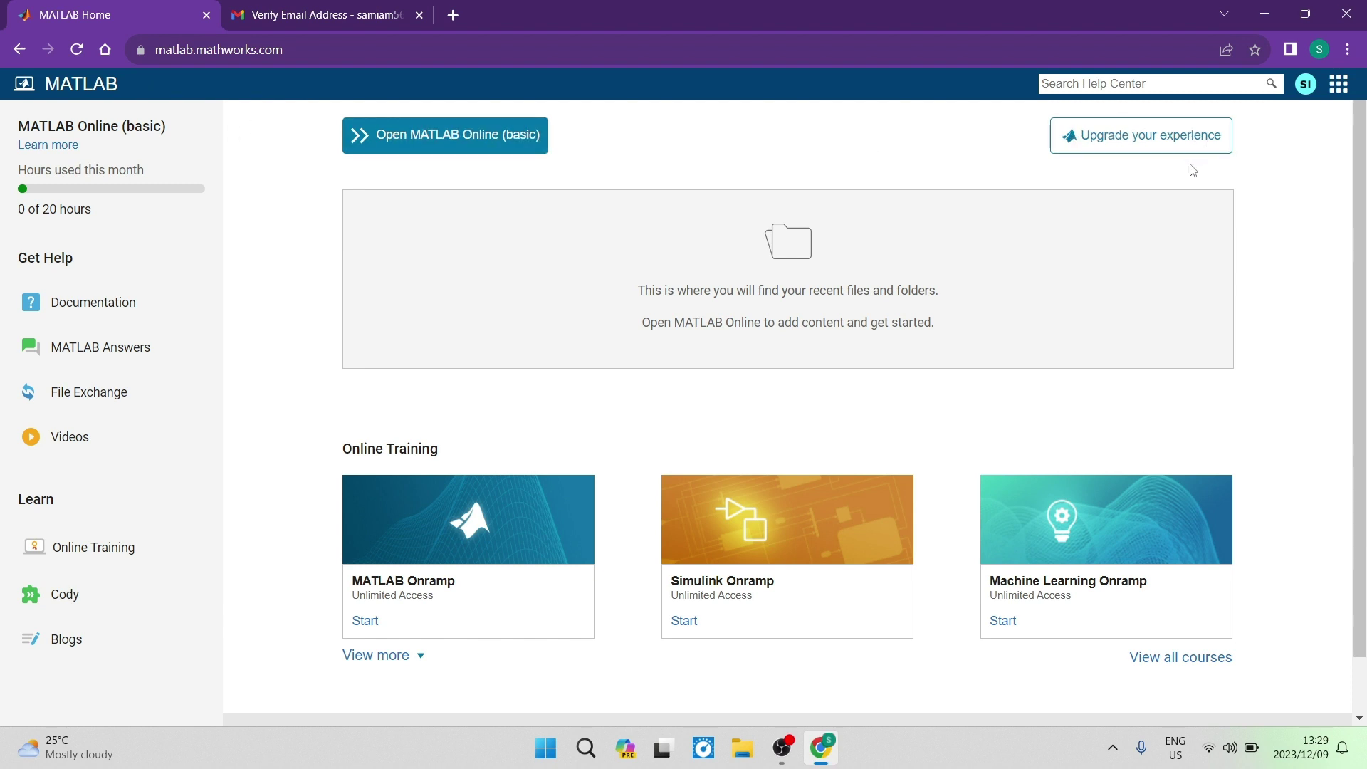
left_click(1178, 142)
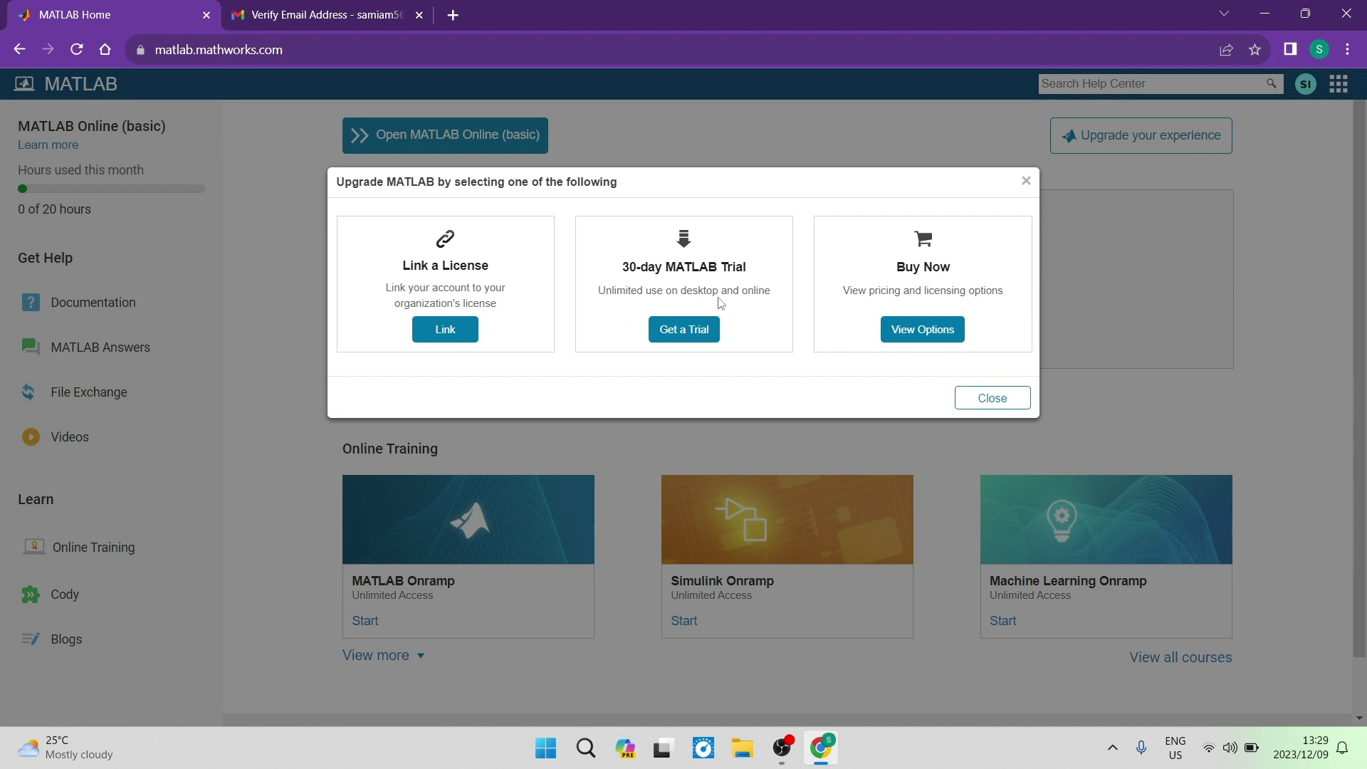
Request the 30-day MATLAB trial with trial use set to MATLAB Essentials
left_click(704, 330)
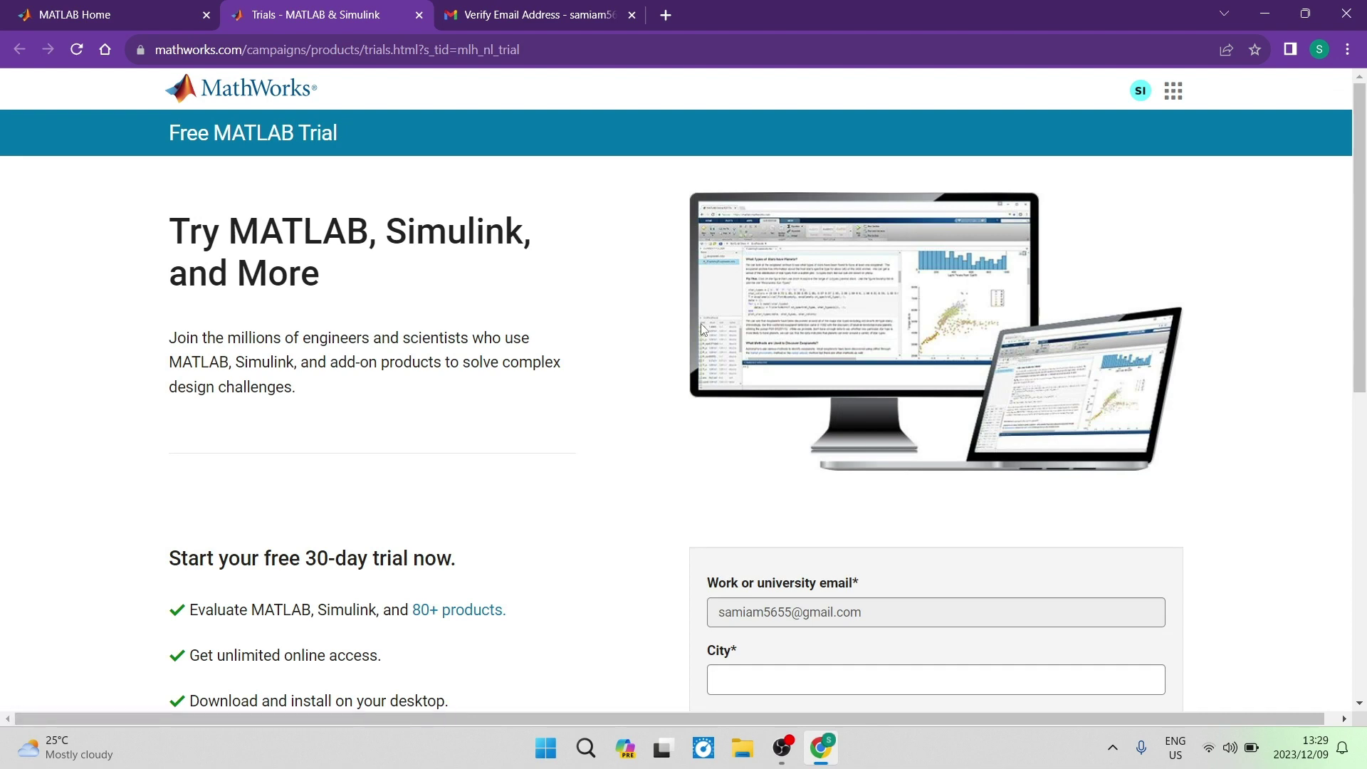
scroll(641, 370, "down", 5)
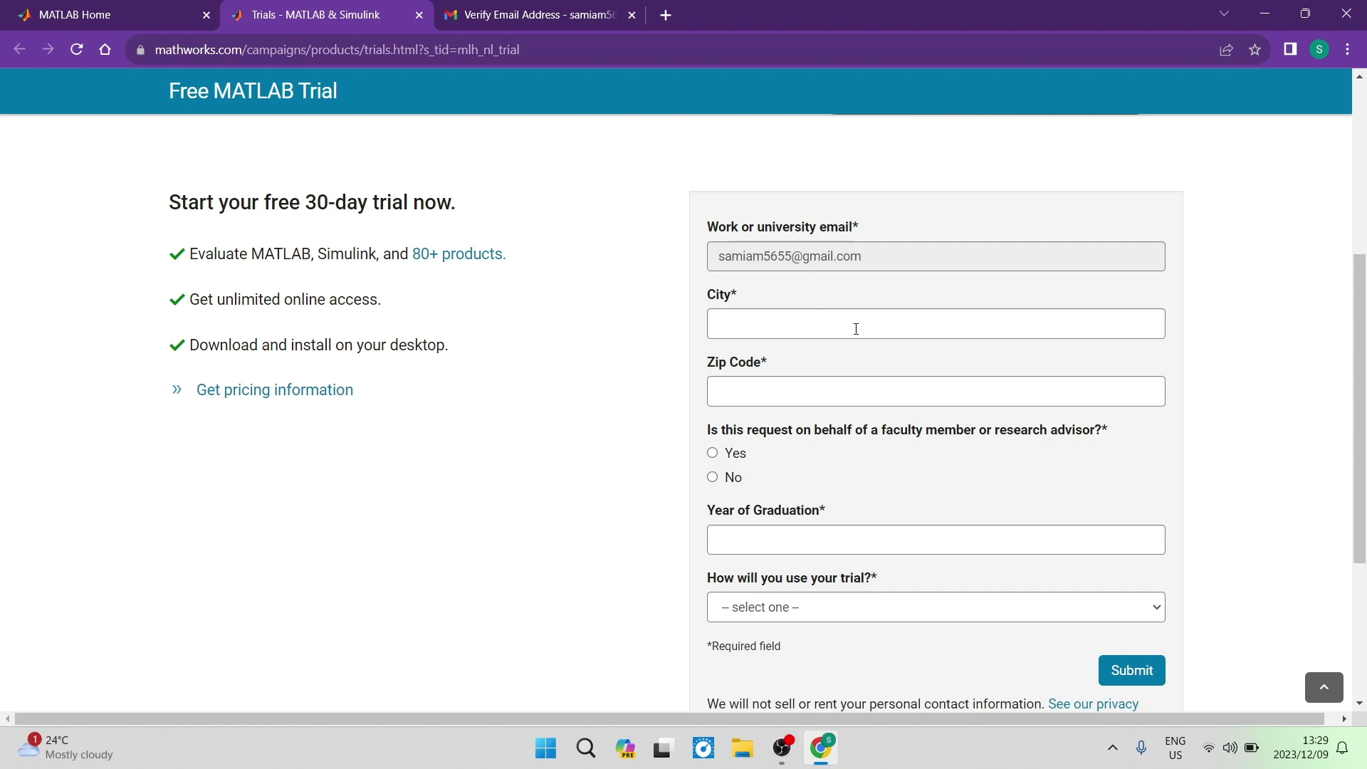
scroll(818, 310, "down", 1)
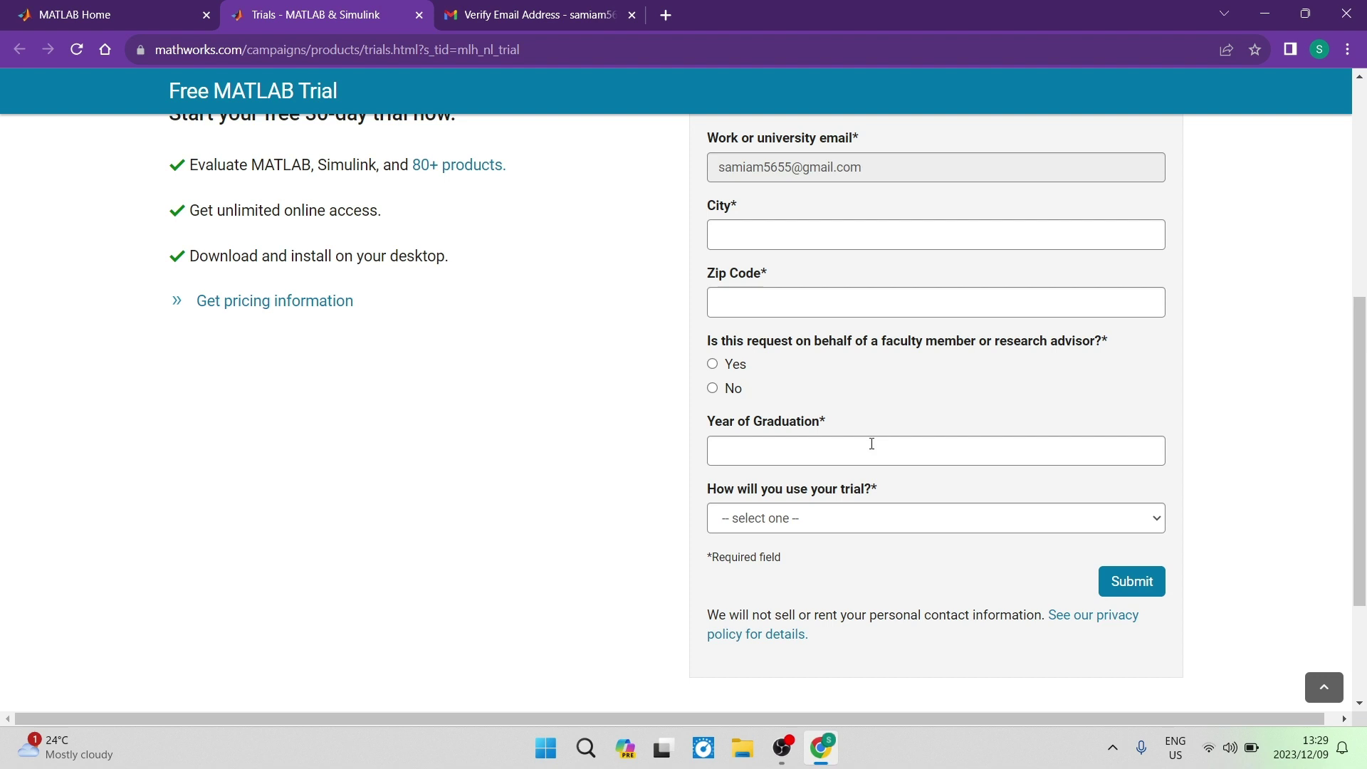
scroll(717, 364, "down", 1)
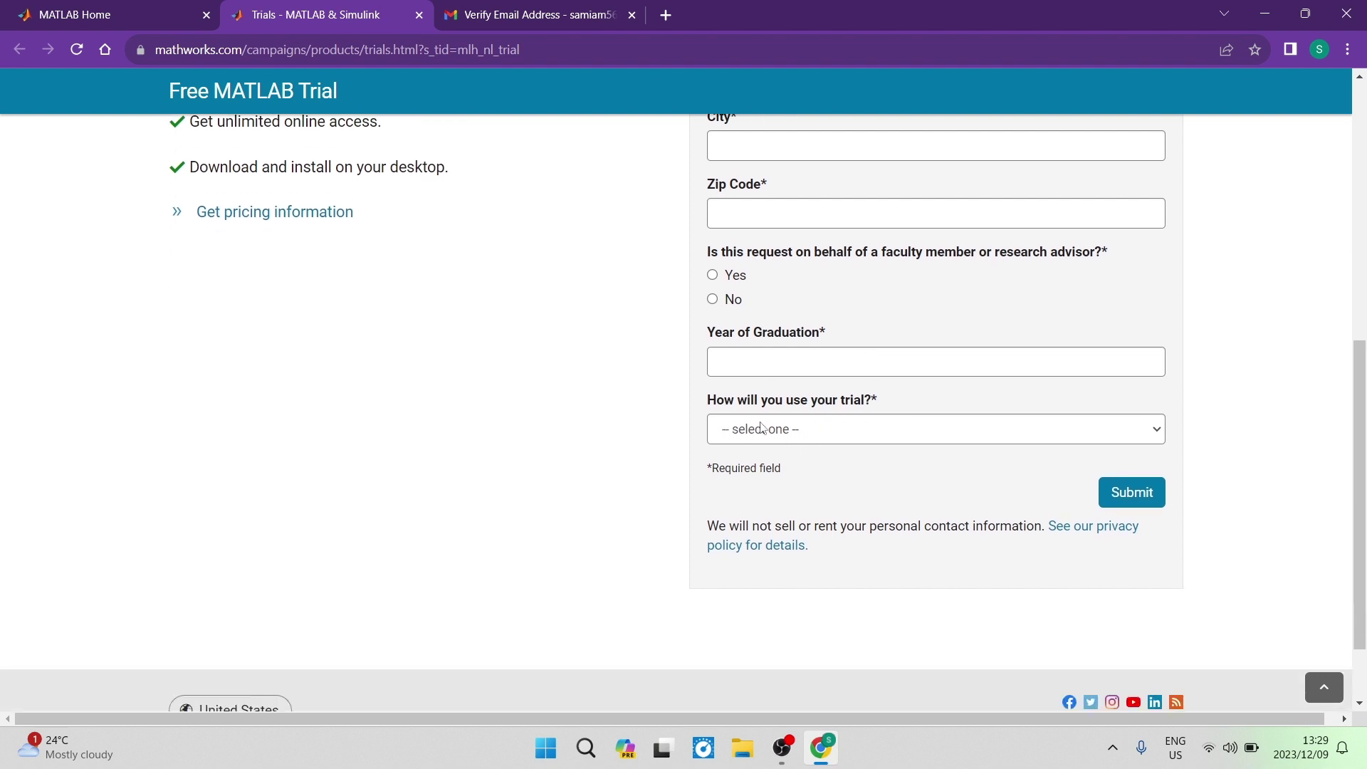
scroll(821, 468, "up", 3)
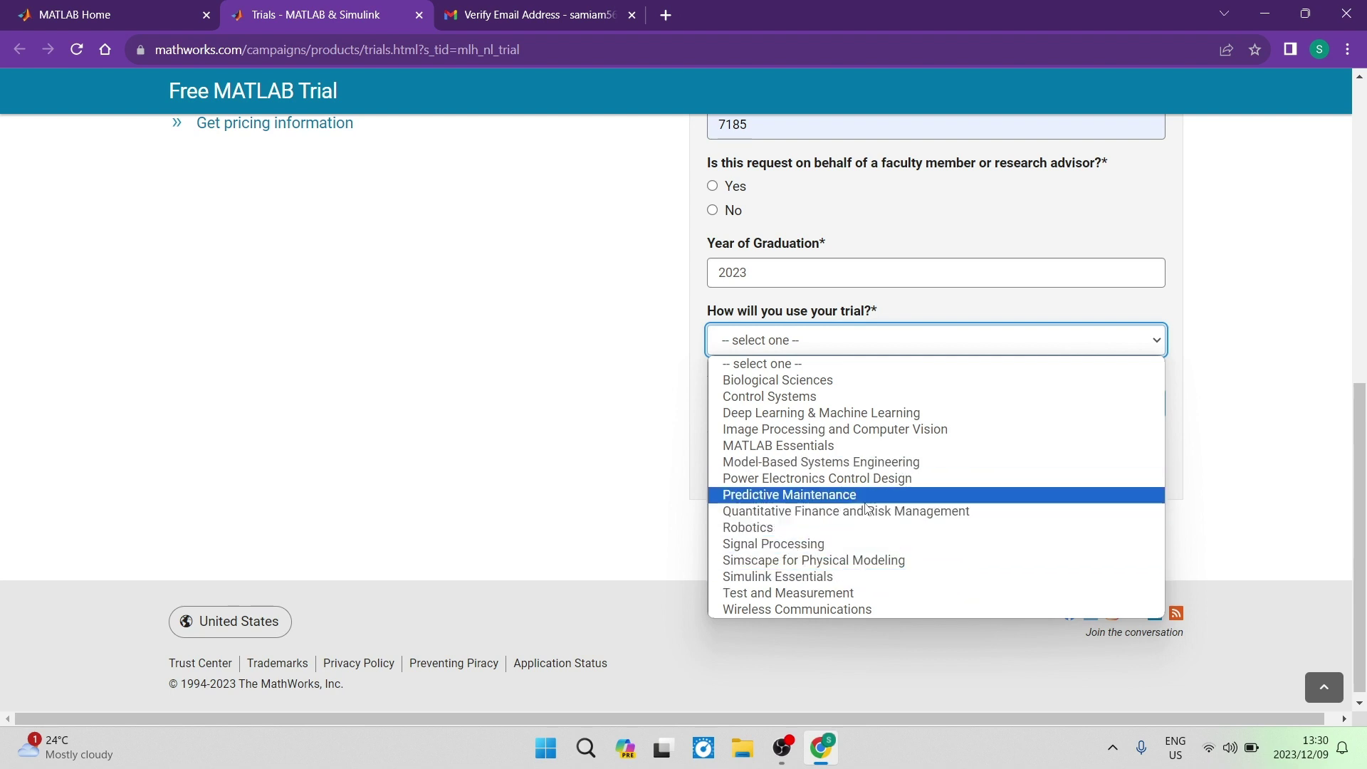
left_click(836, 446)
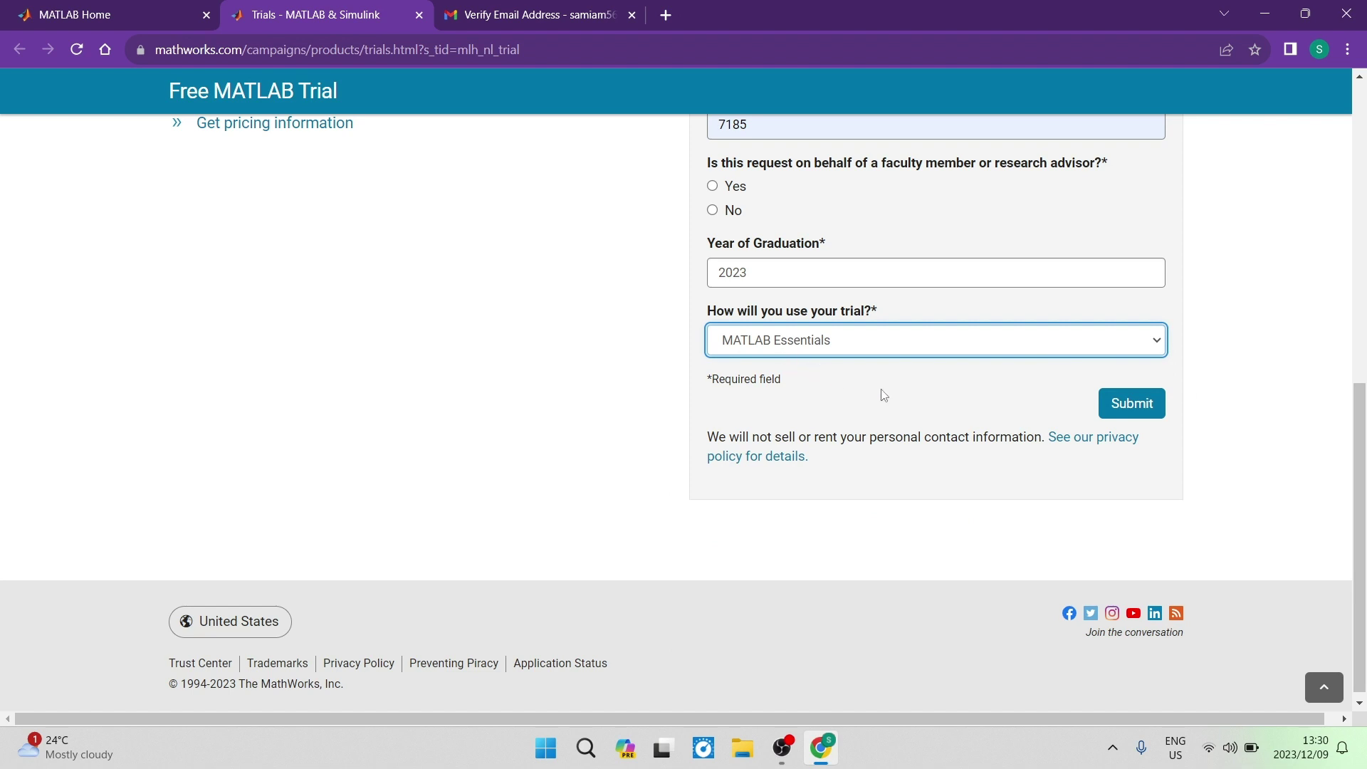
left_click(1122, 411)
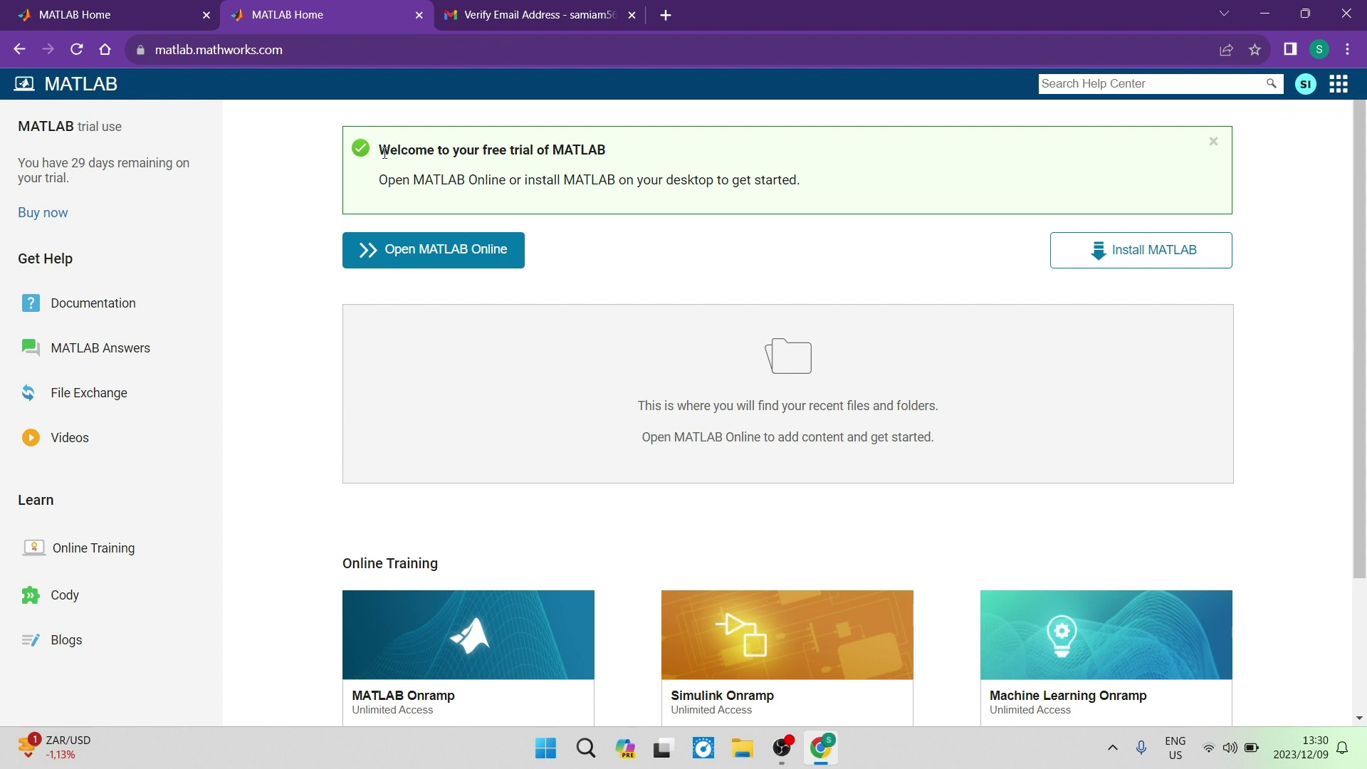
Highlight the trial welcome message text, then clear the selection in the banner
left_click_drag(384, 152, 619, 166)
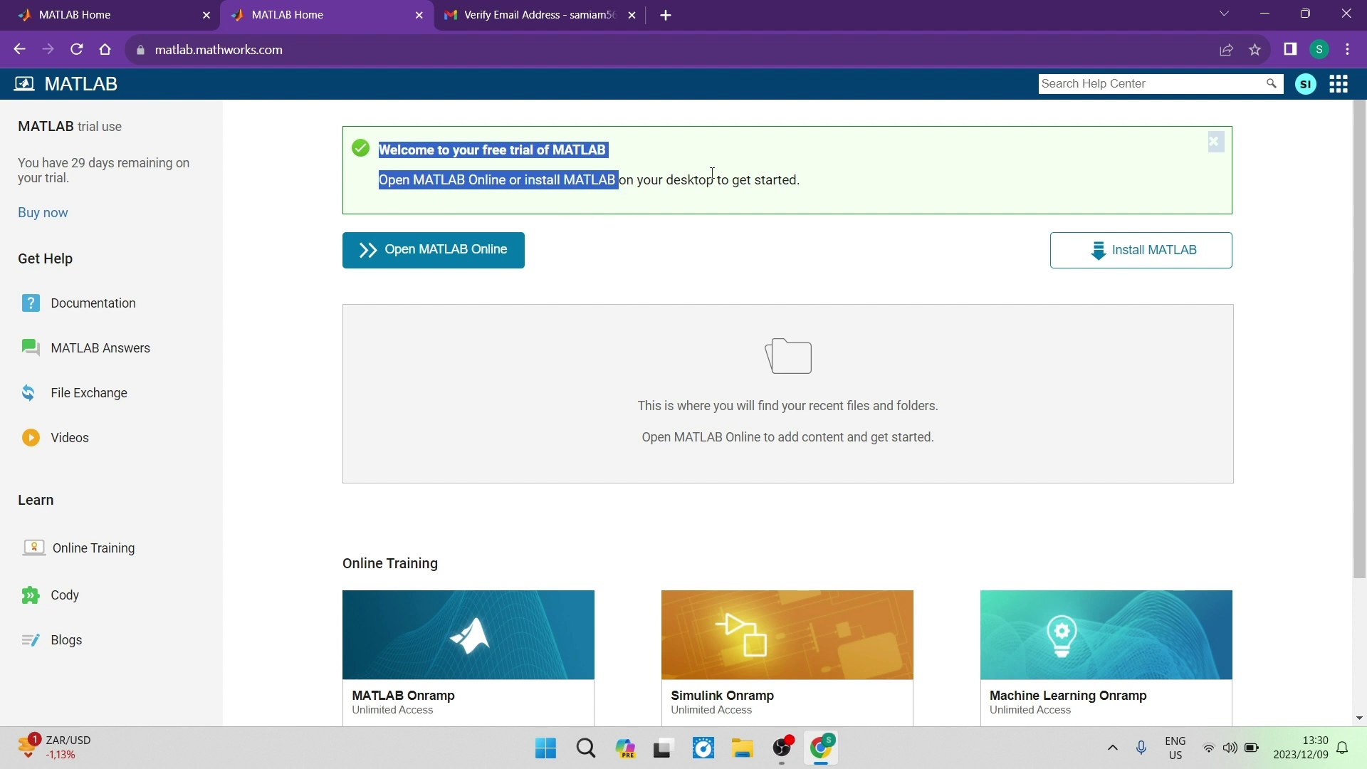
left_click(846, 202)
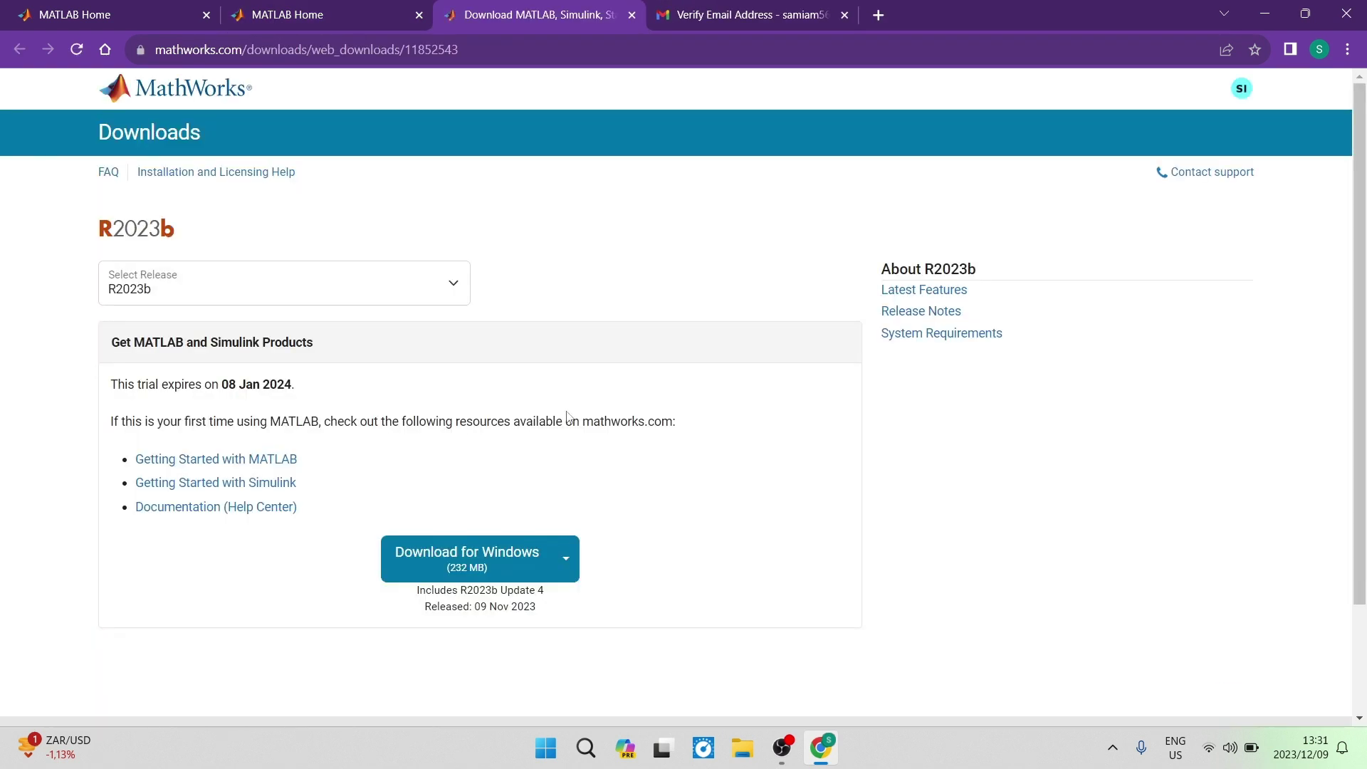
Check the other-platform options, then download the 232 MB R2023b Windows installer
scroll(384, 395, "down", 1)
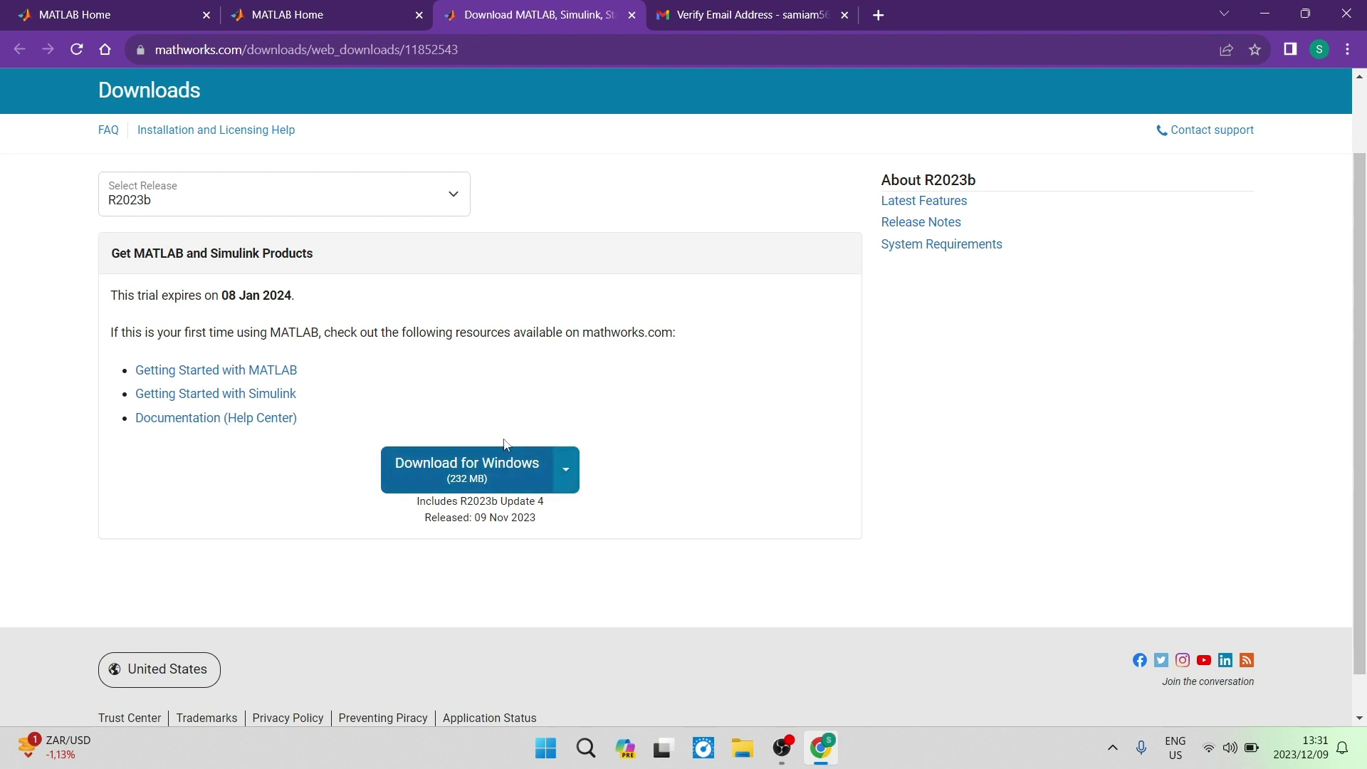
left_click(454, 477)
left_click(567, 484)
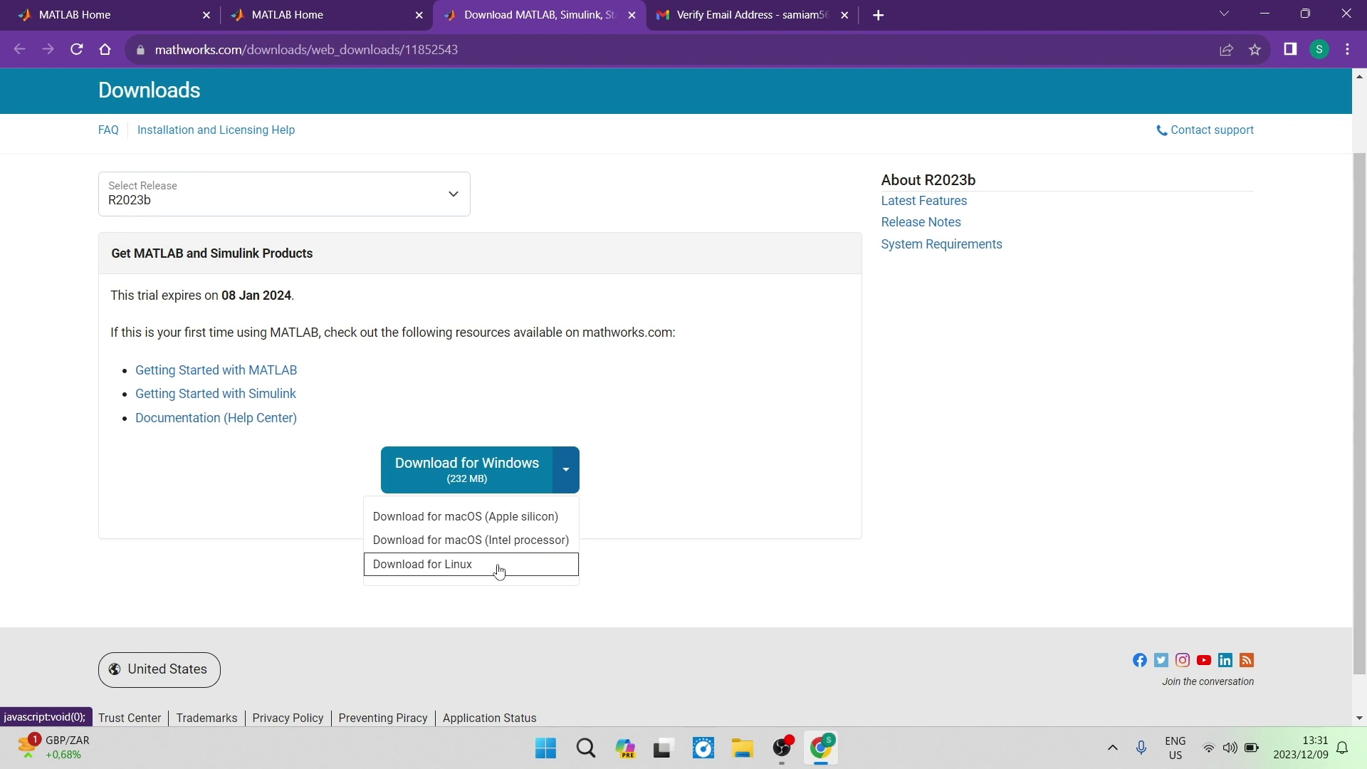
left_click(567, 475)
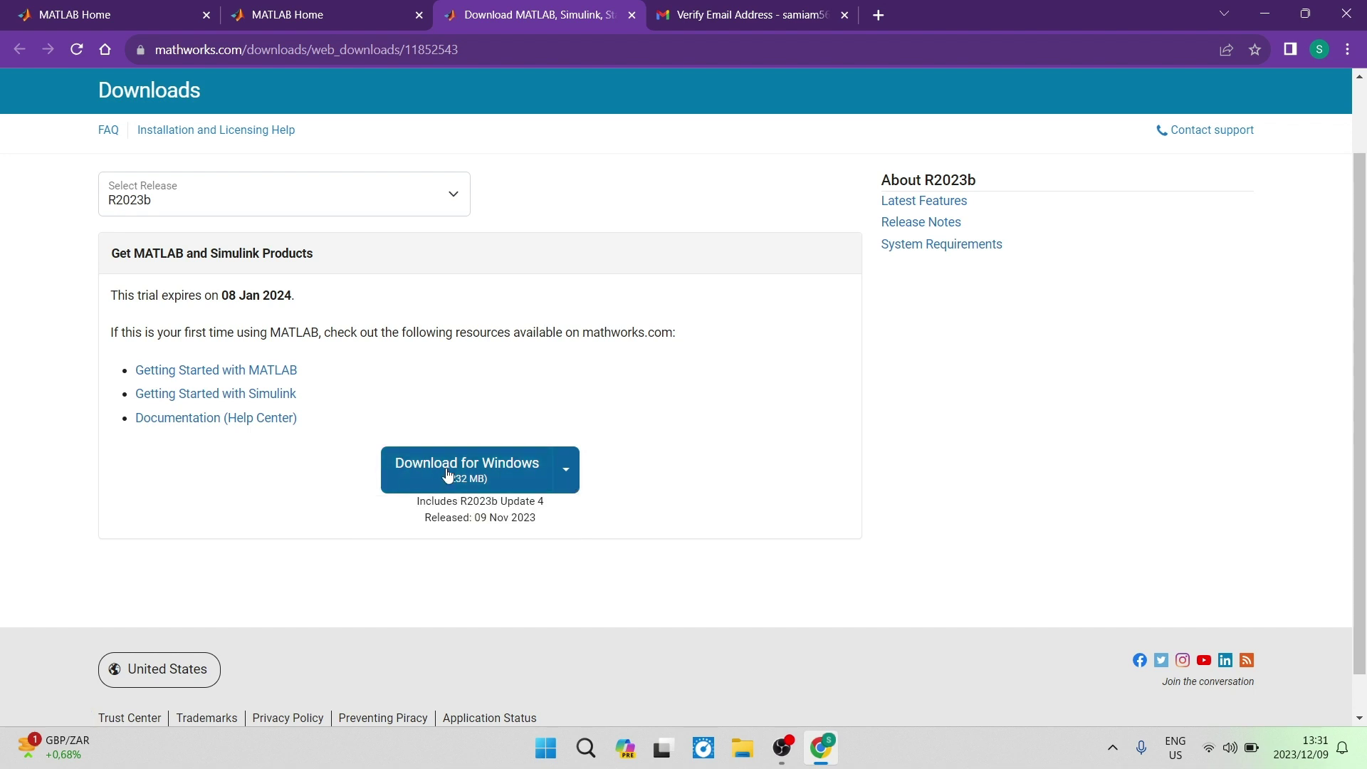
left_click(447, 470)
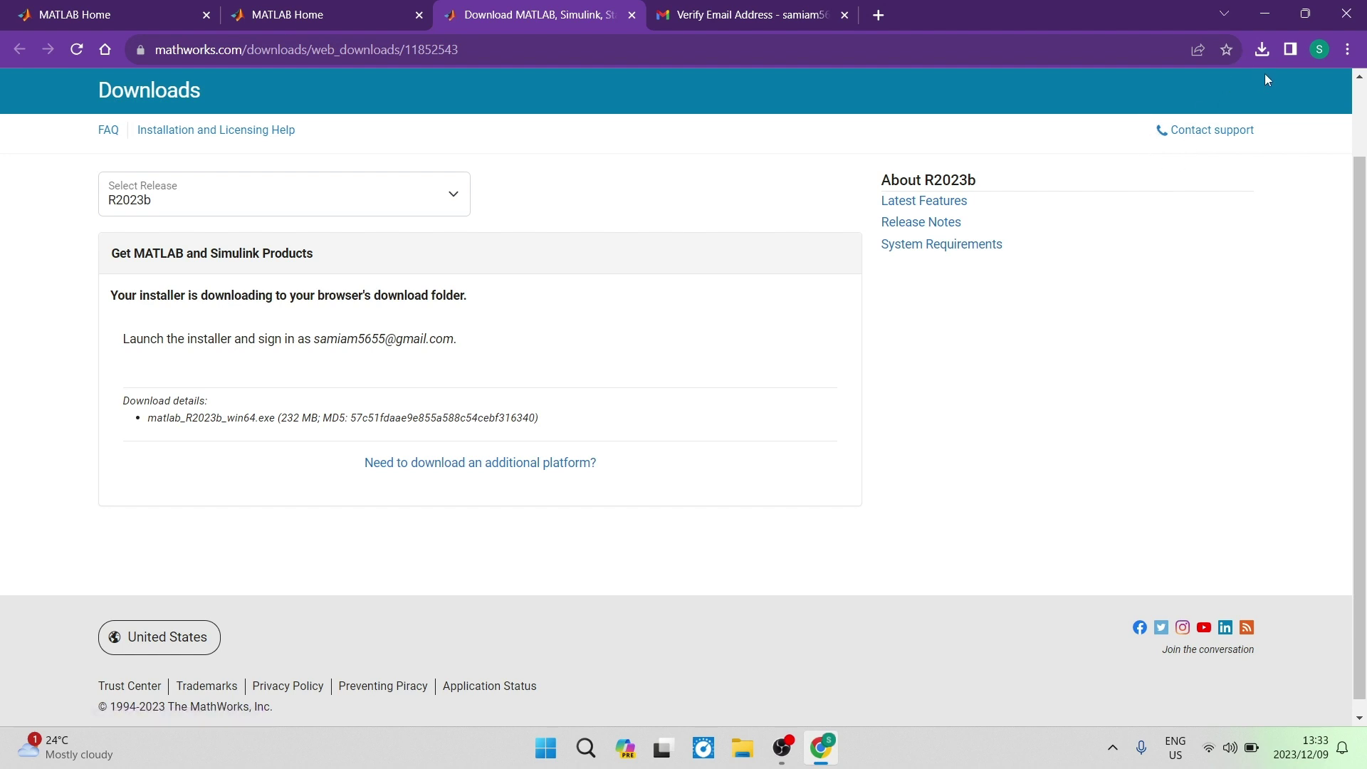
Launch matlab_R2023b_win64.exe from recent downloads and sign in with the account email and password
left_click(1262, 49)
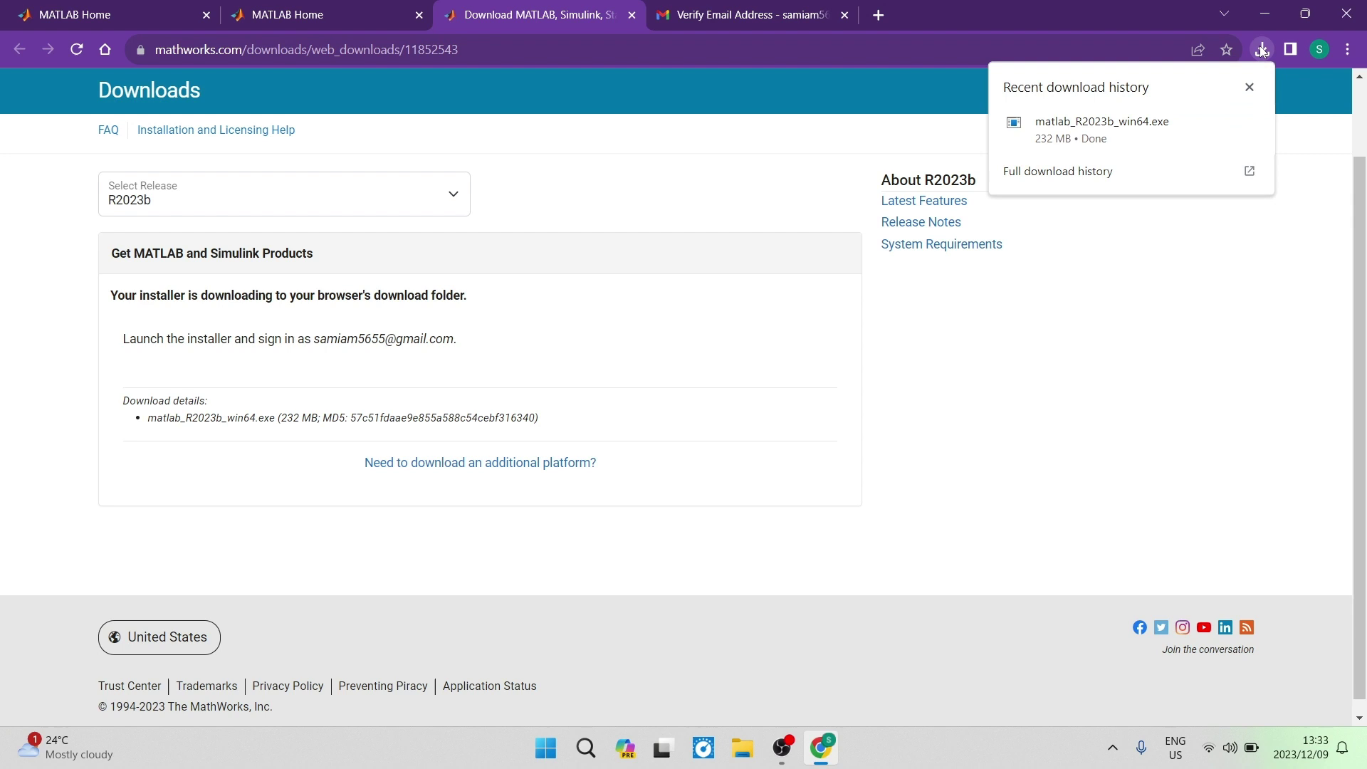
left_click(1094, 126)
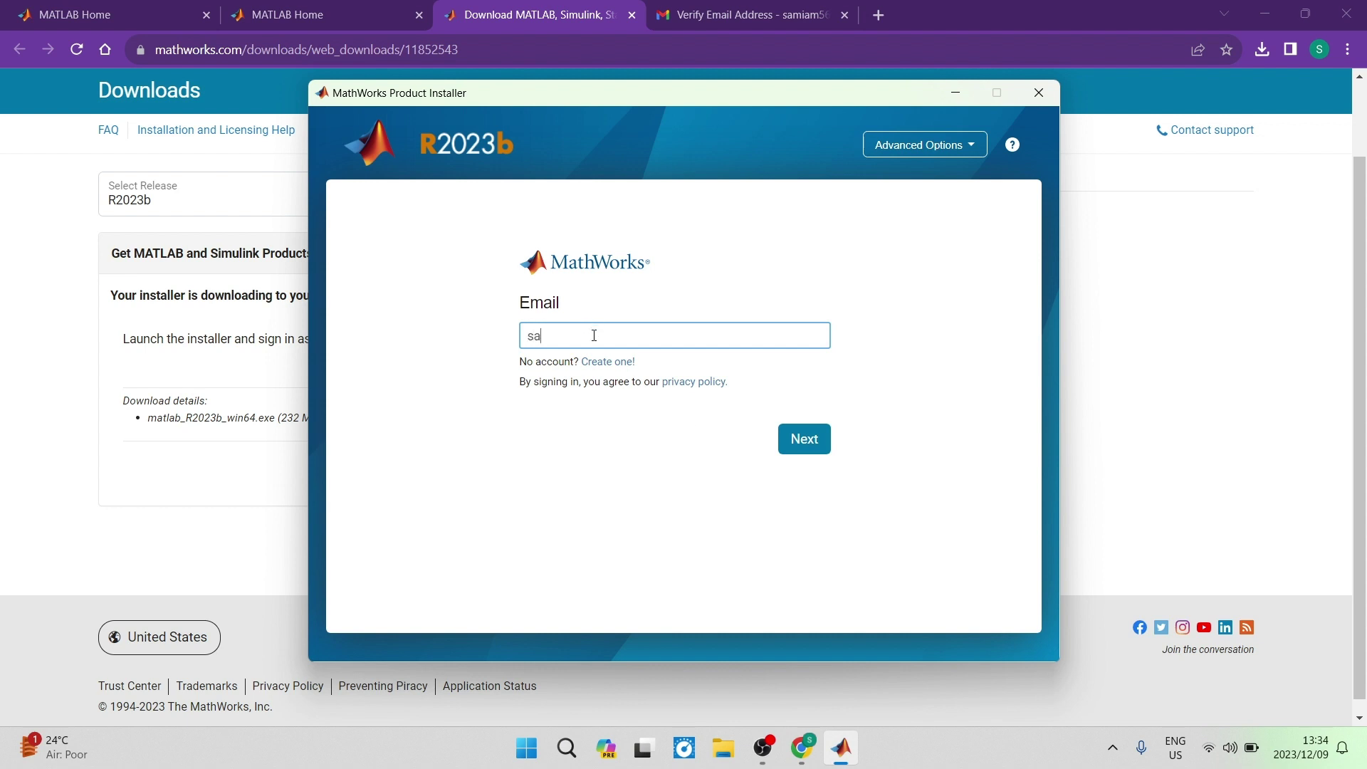
left_click(594, 335)
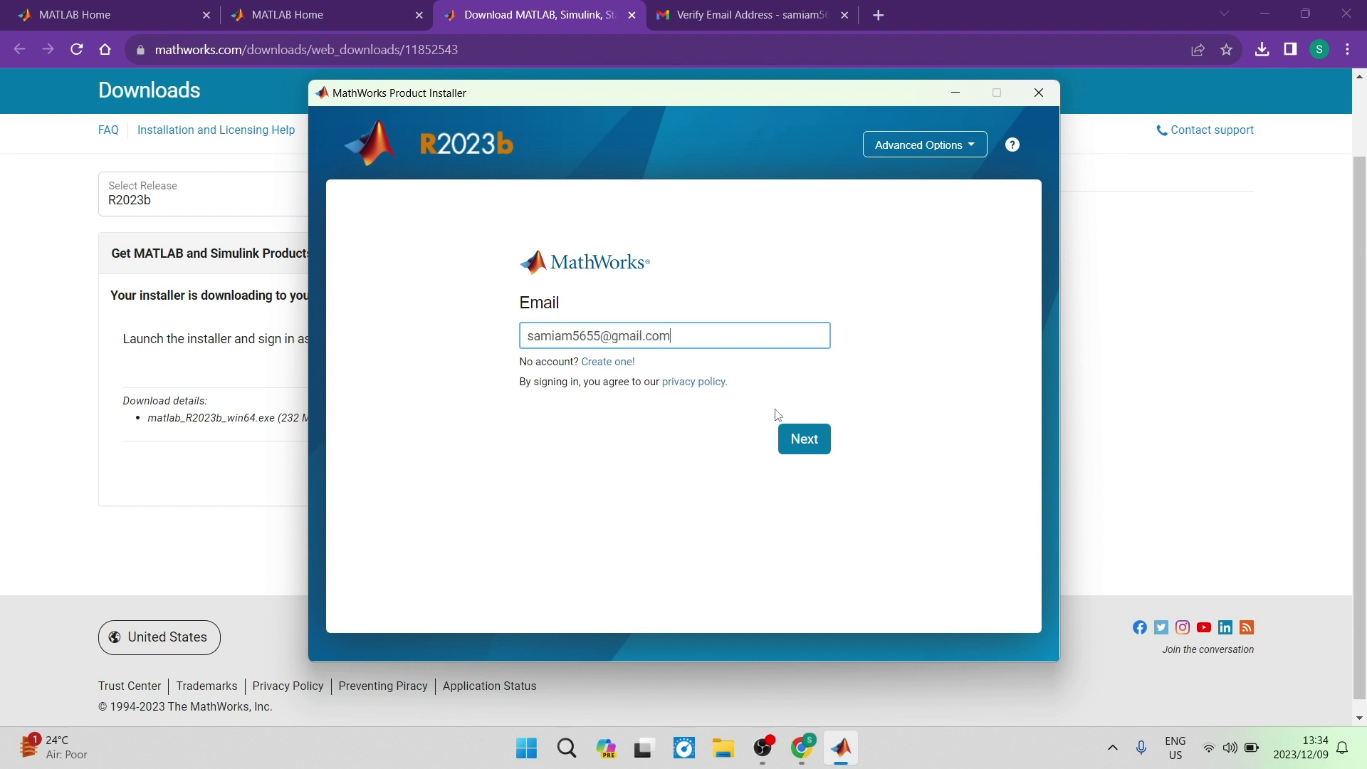
left_click(790, 438)
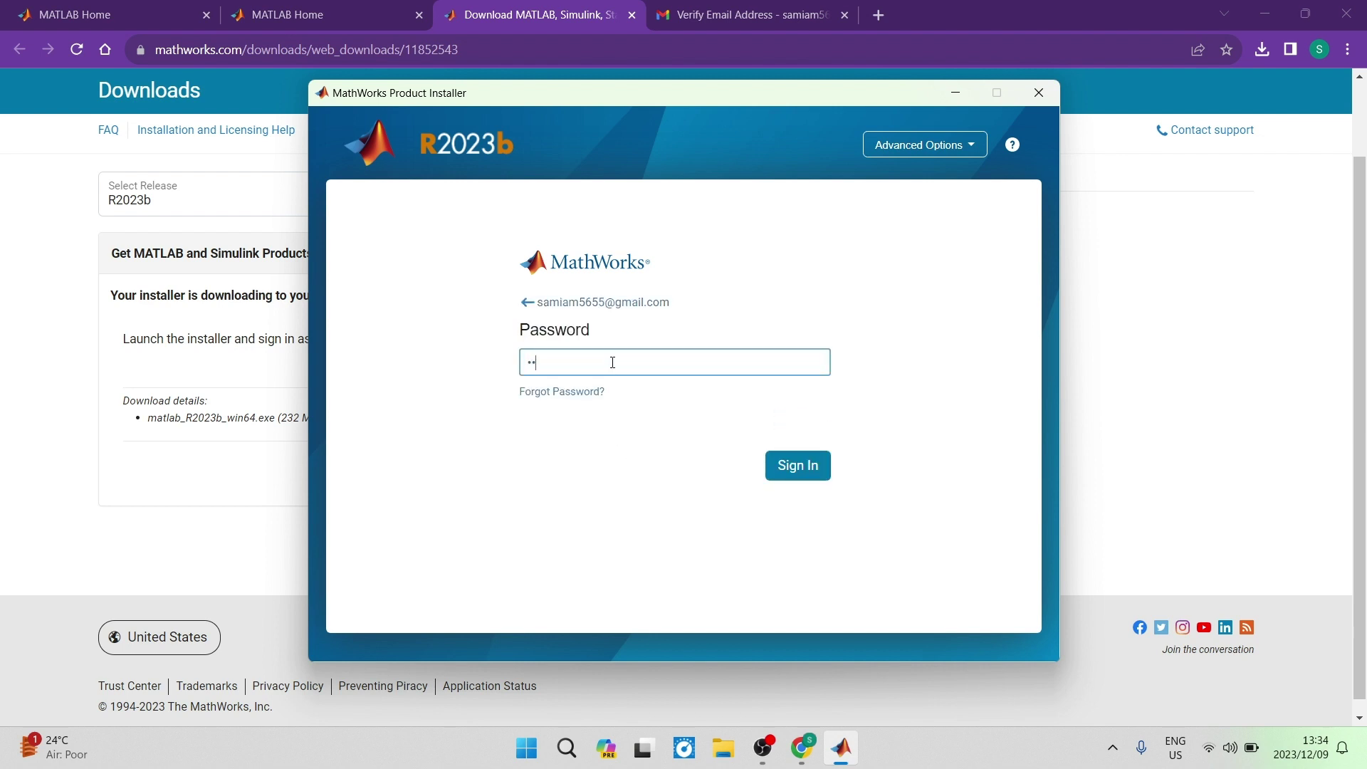
key("Return")
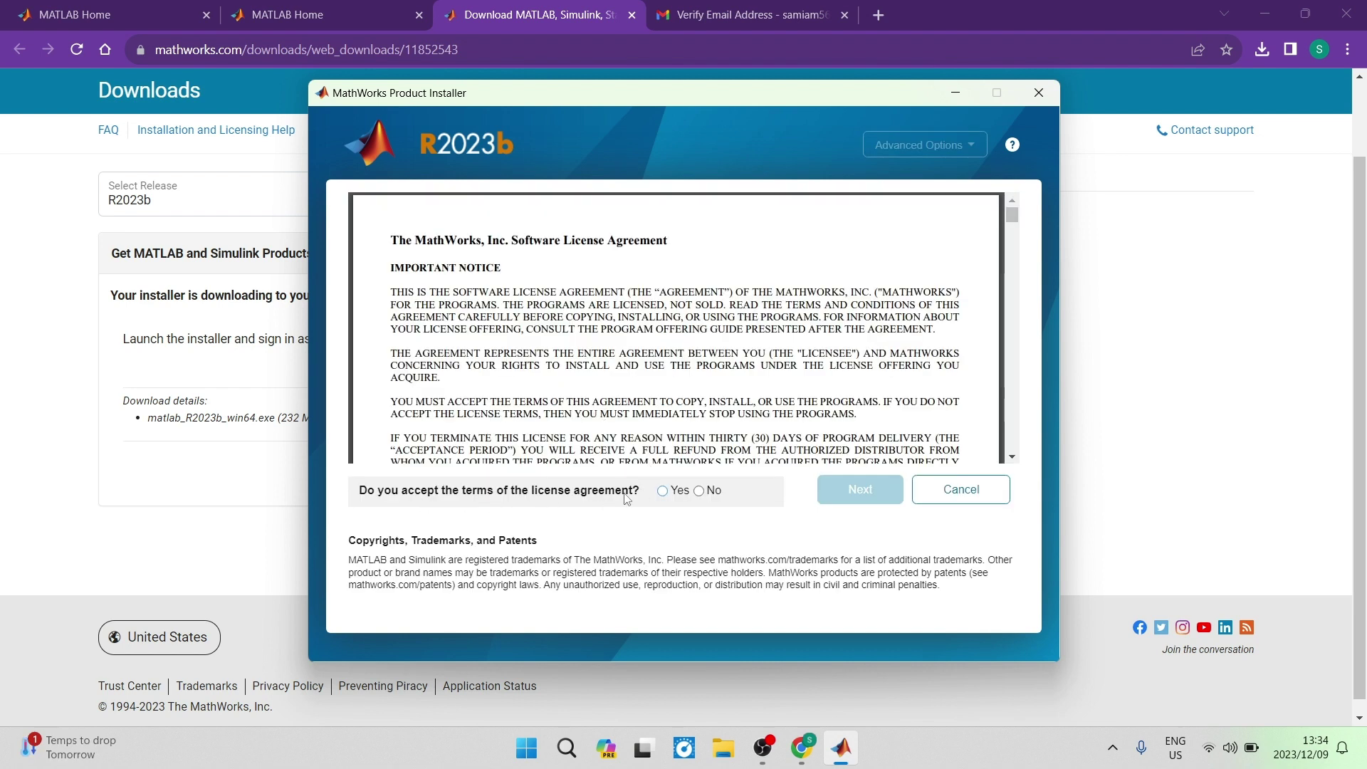
Accept the license agreement, keep the R2023b trial license, and confirm the user details
left_click(662, 491)
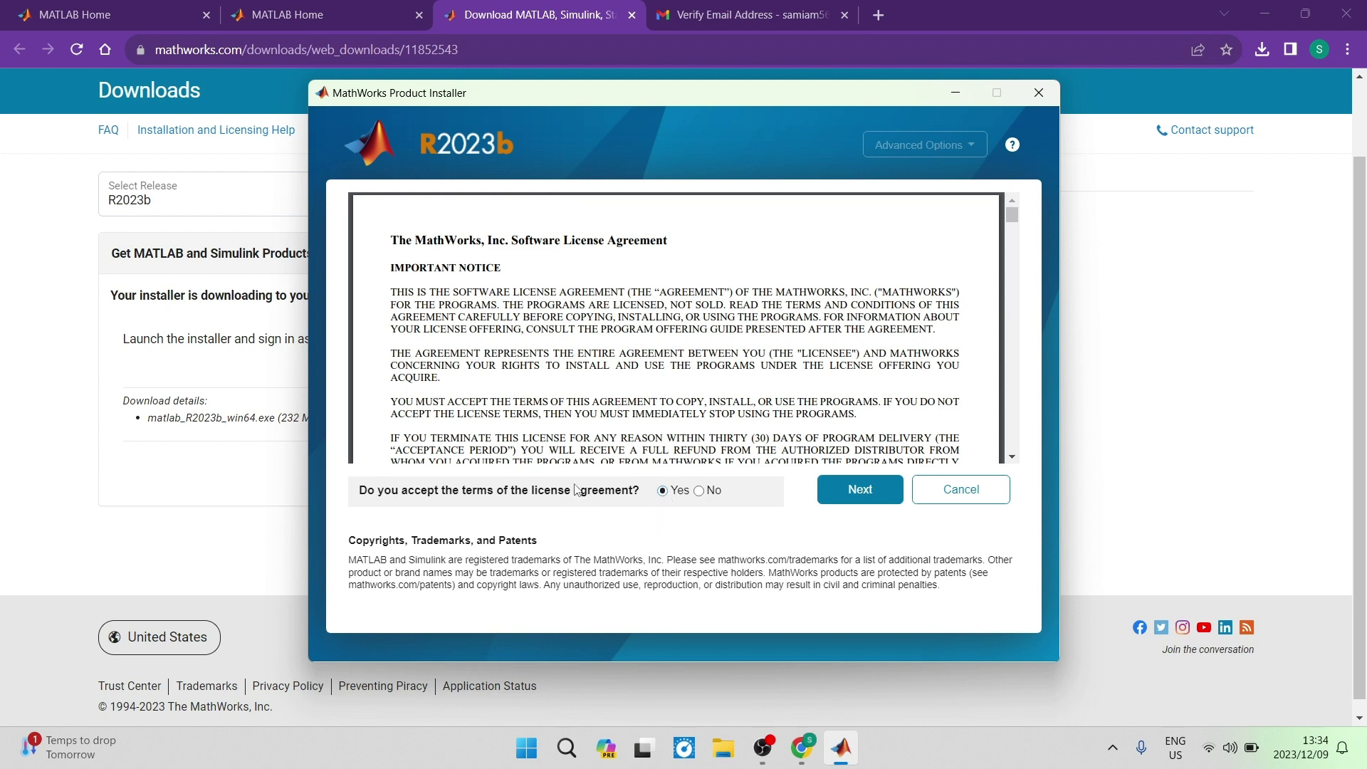
left_click(876, 490)
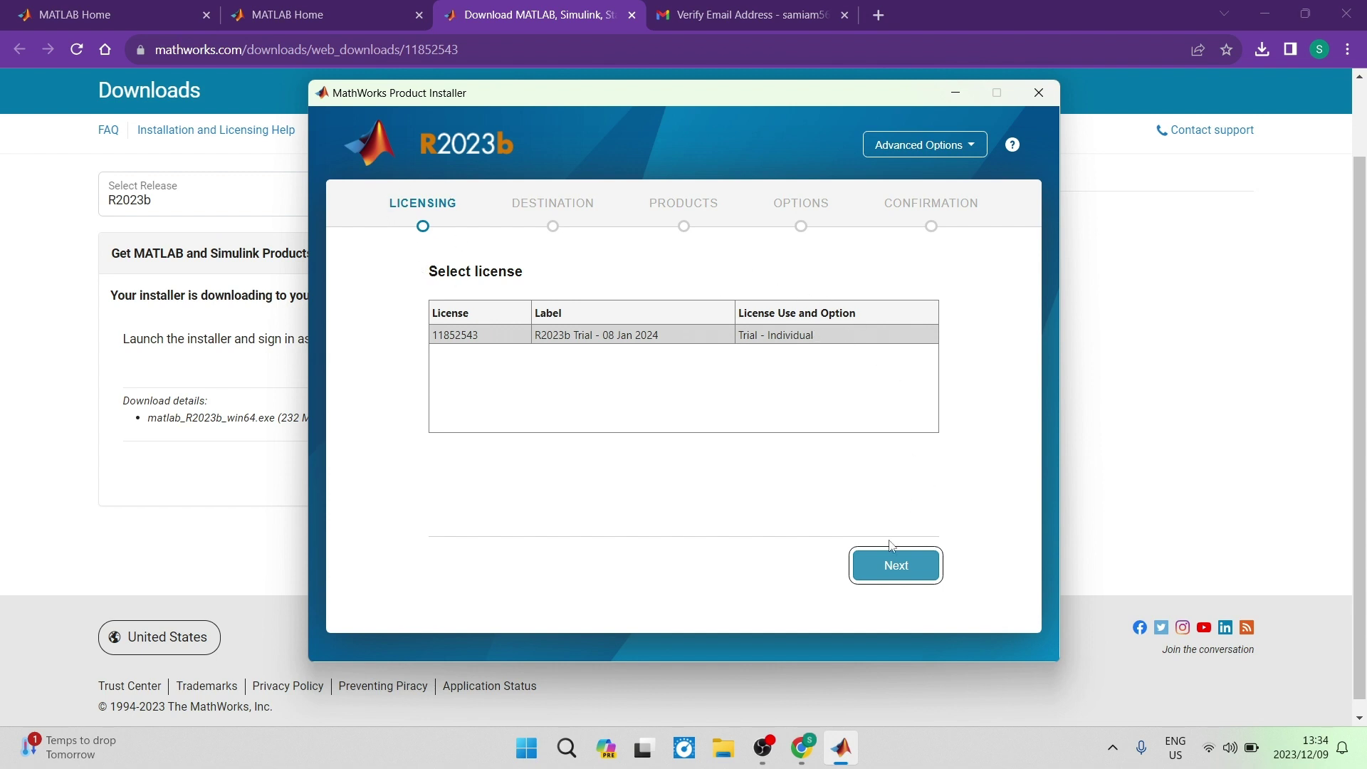
left_click(898, 564)
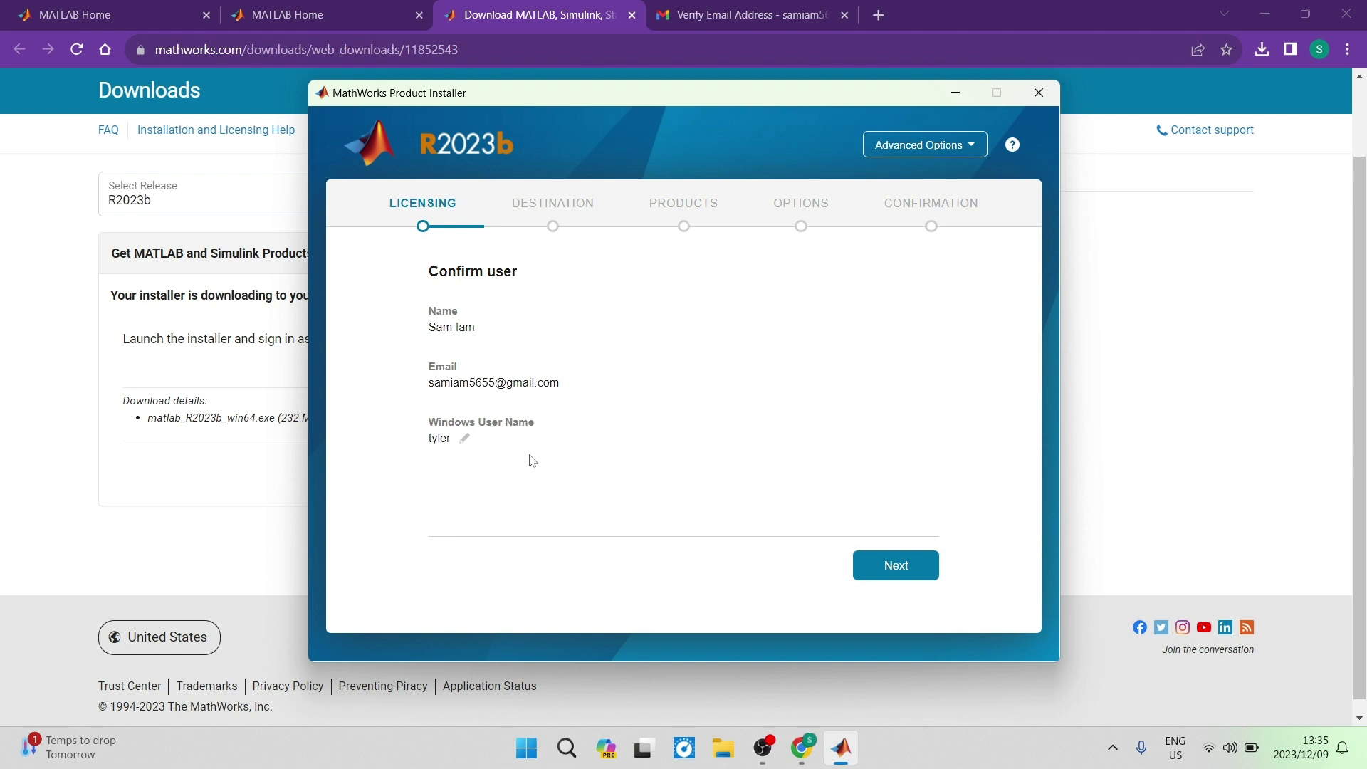
left_click(887, 566)
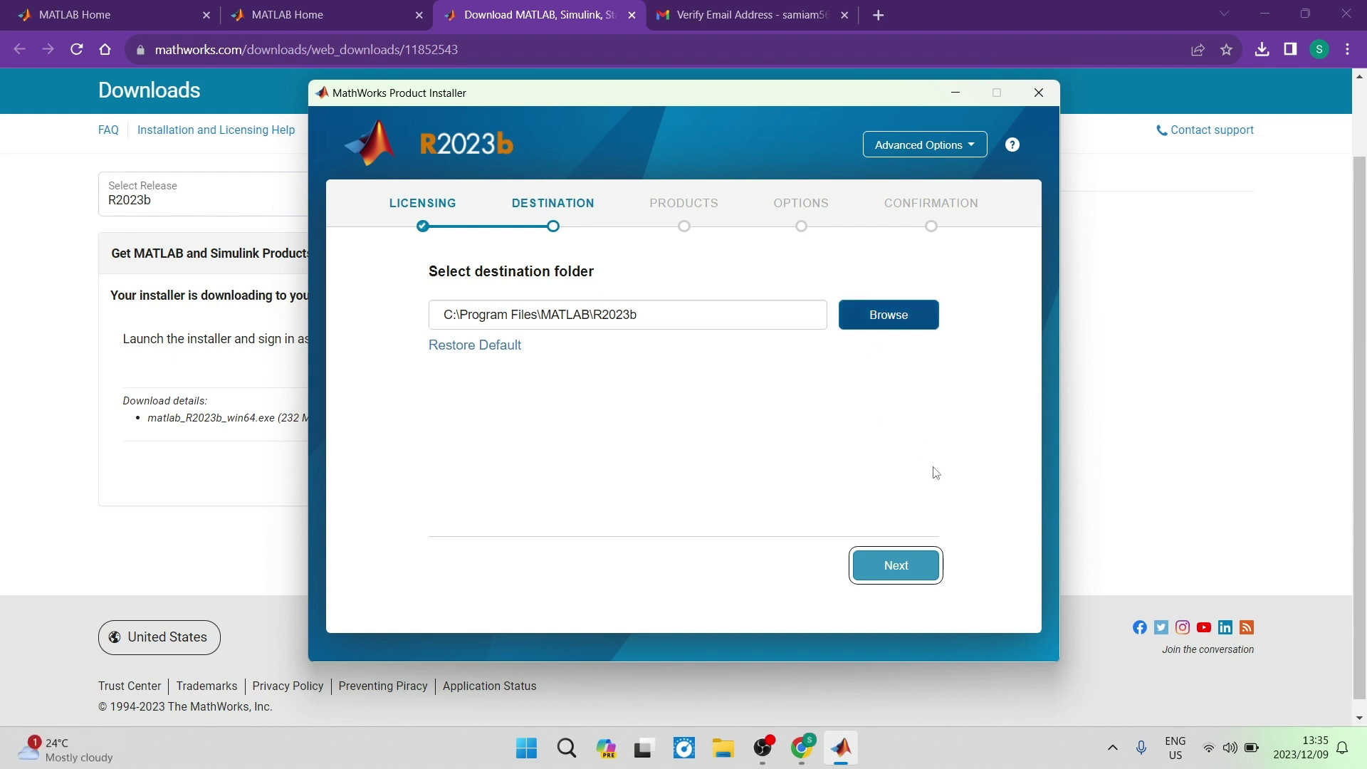
Keep C:\Program Files\MATLAB\R2023b and MATLAB only, tick 'Add shortcut to desktop', and continue
left_click(900, 583)
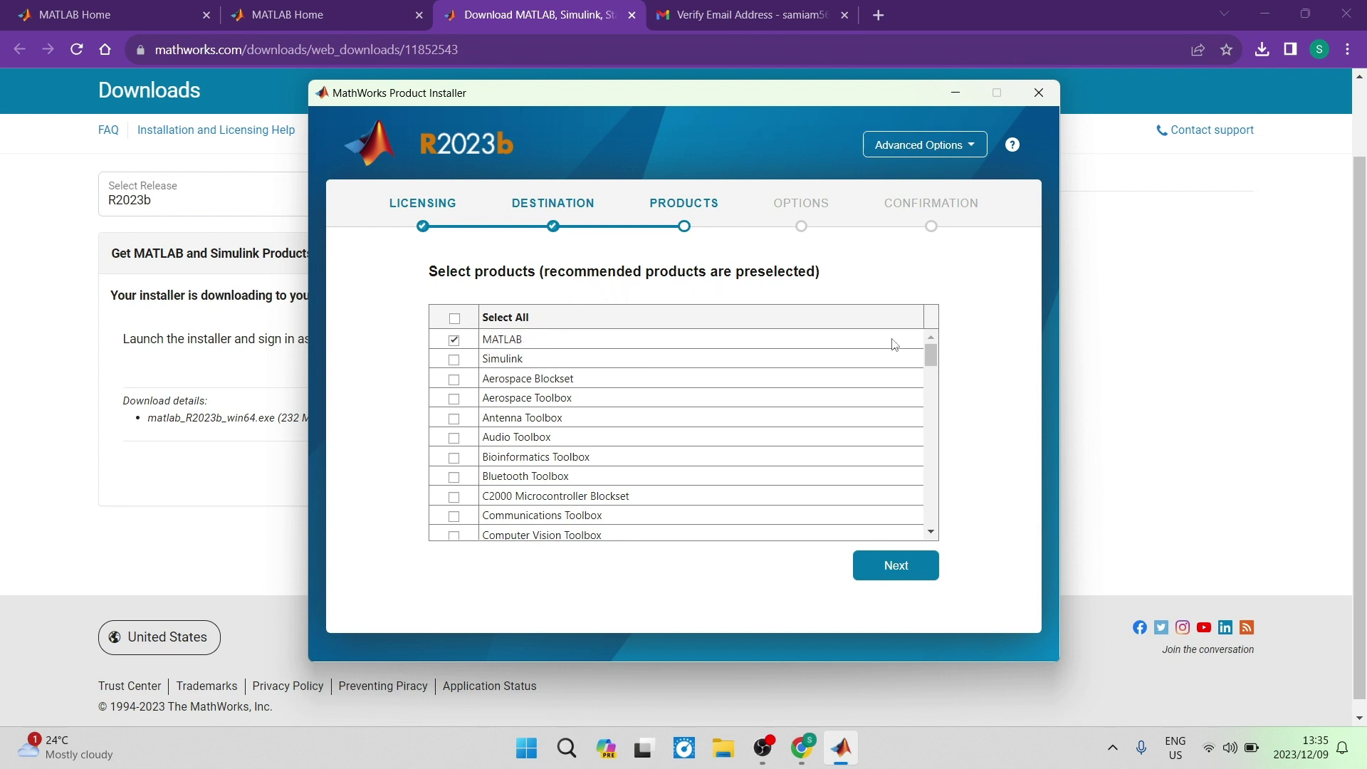
left_click_drag(931, 351, 926, 342)
left_click(897, 573)
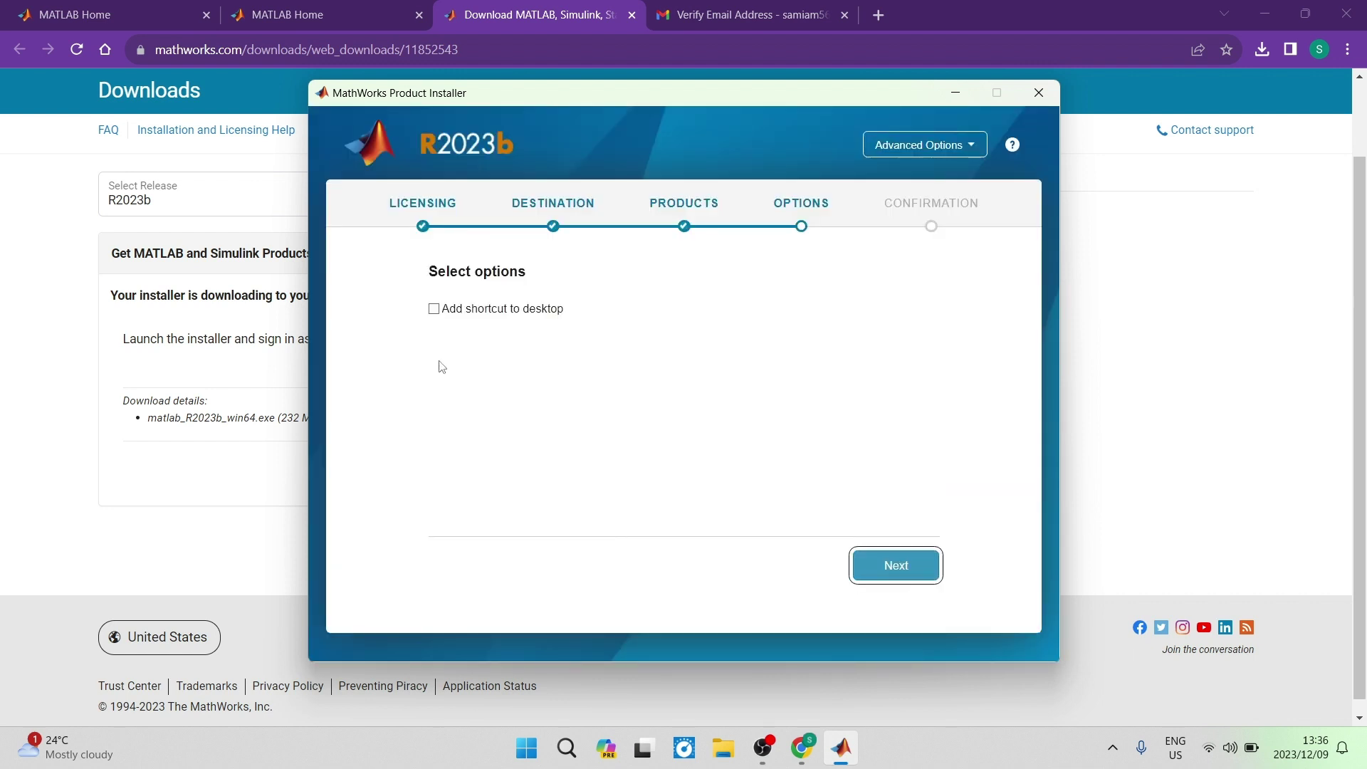
left_click(433, 311)
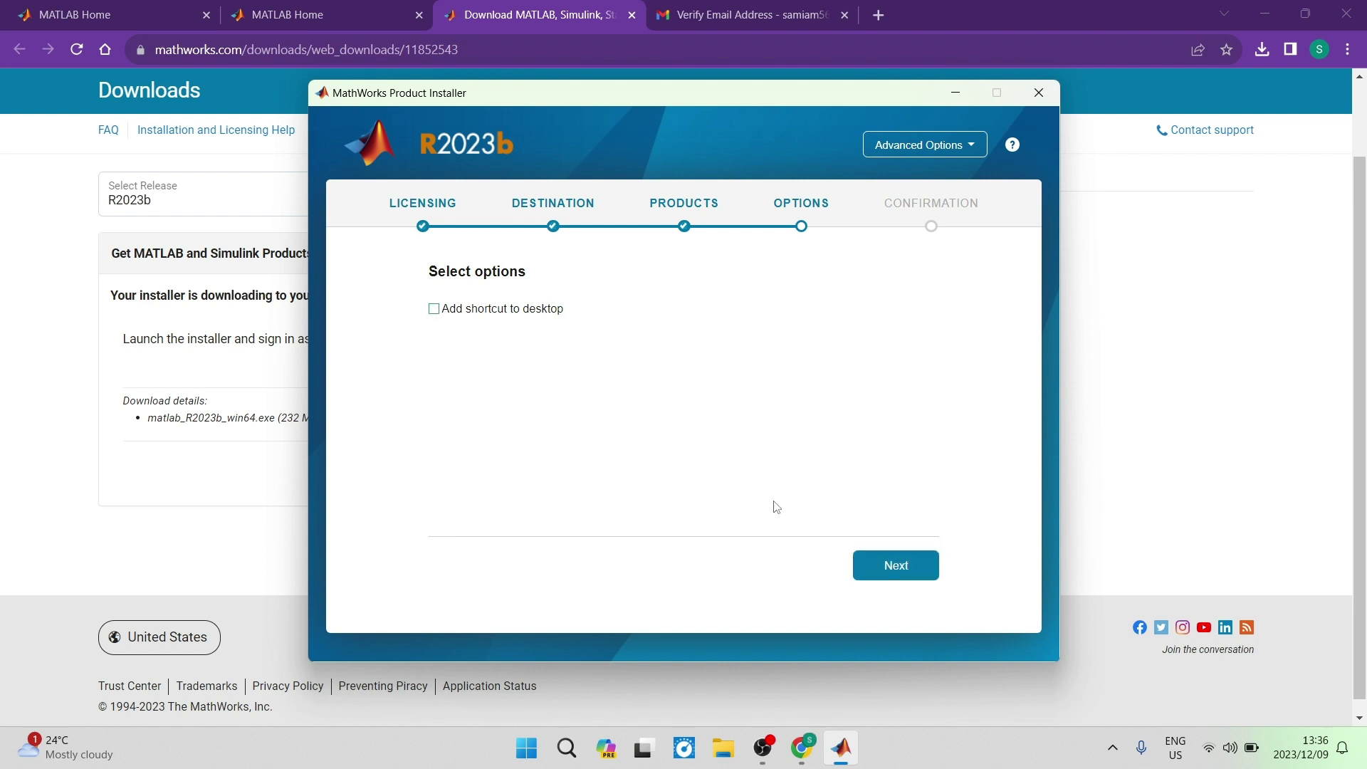
left_click(897, 578)
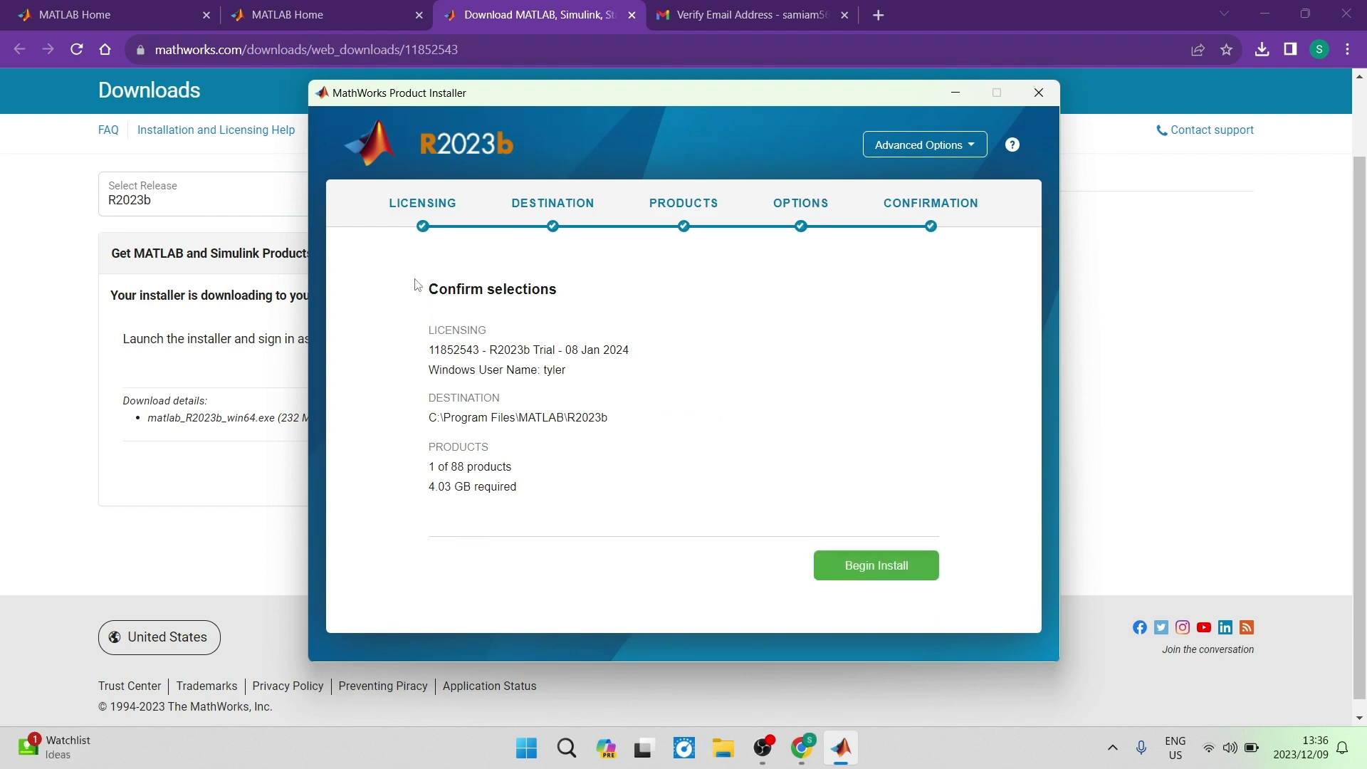